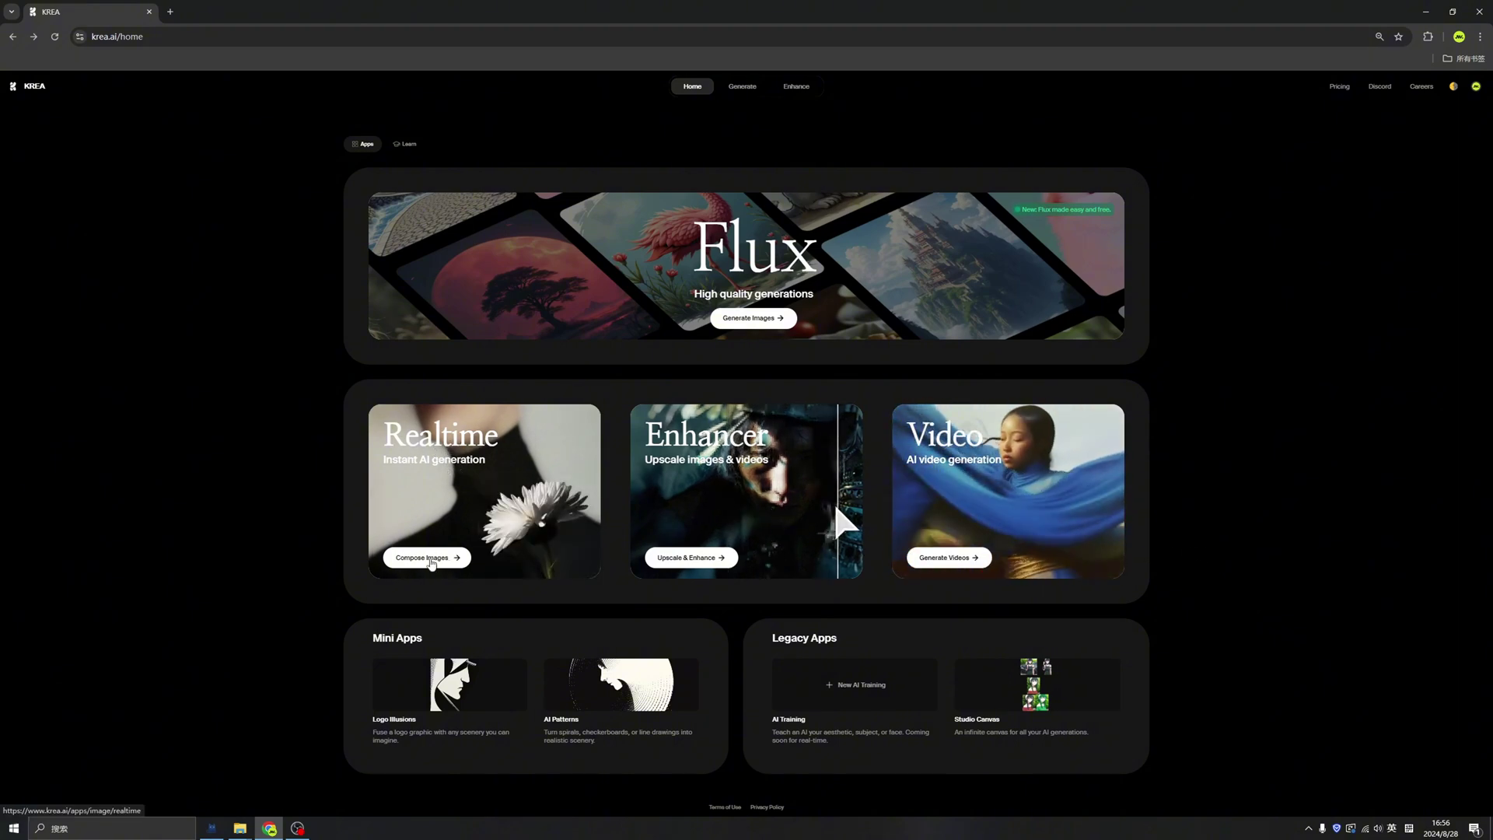
Step: Open KREA Realtime in text-prompt mode and switch the canvas from 3:2 to 2:3 portrait
{"action": "left_click", "coordinate": [438, 562]}
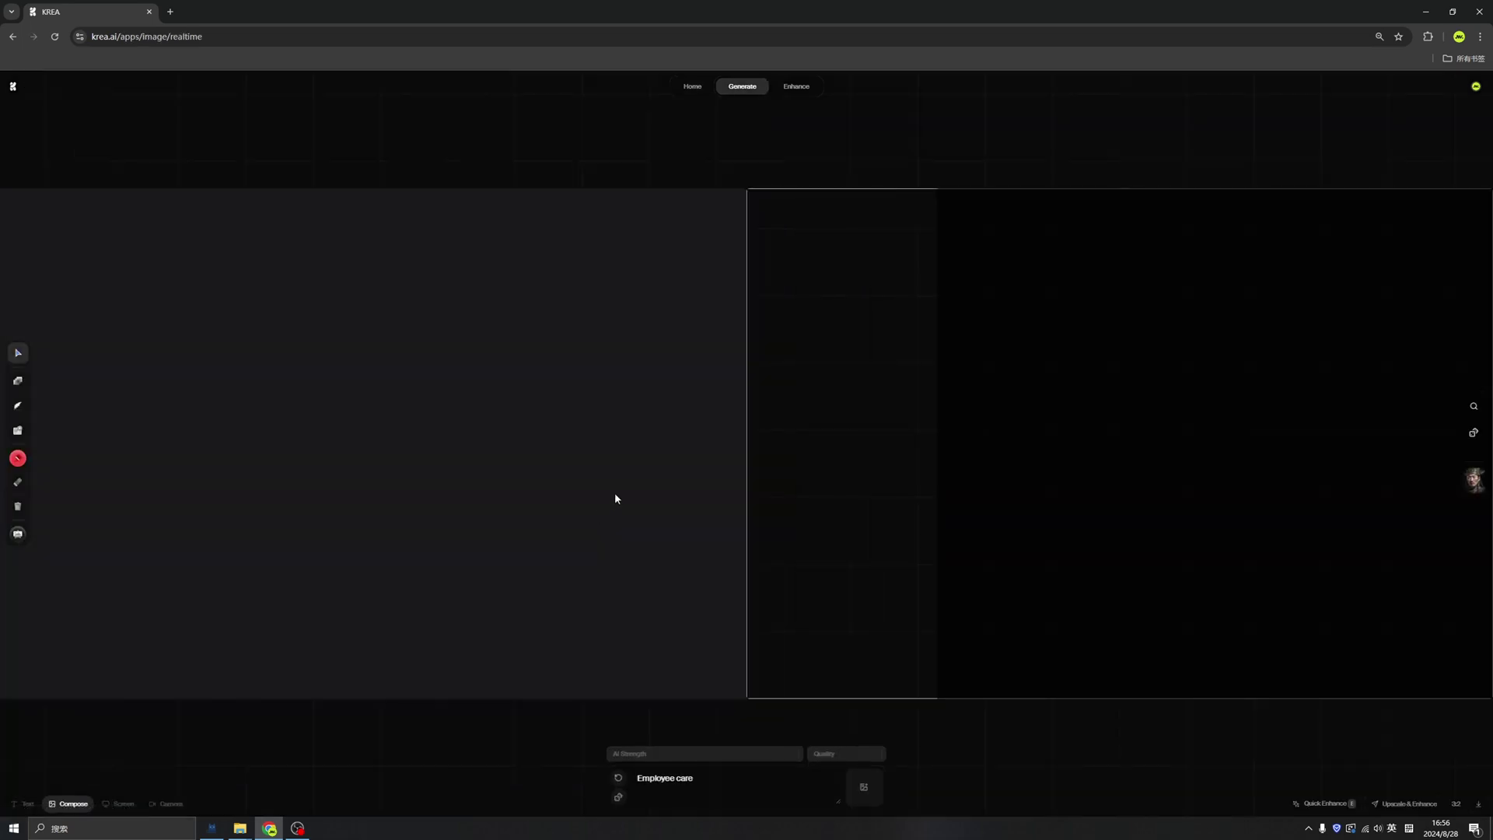
{"action": "left_click", "coordinate": [27, 805]}
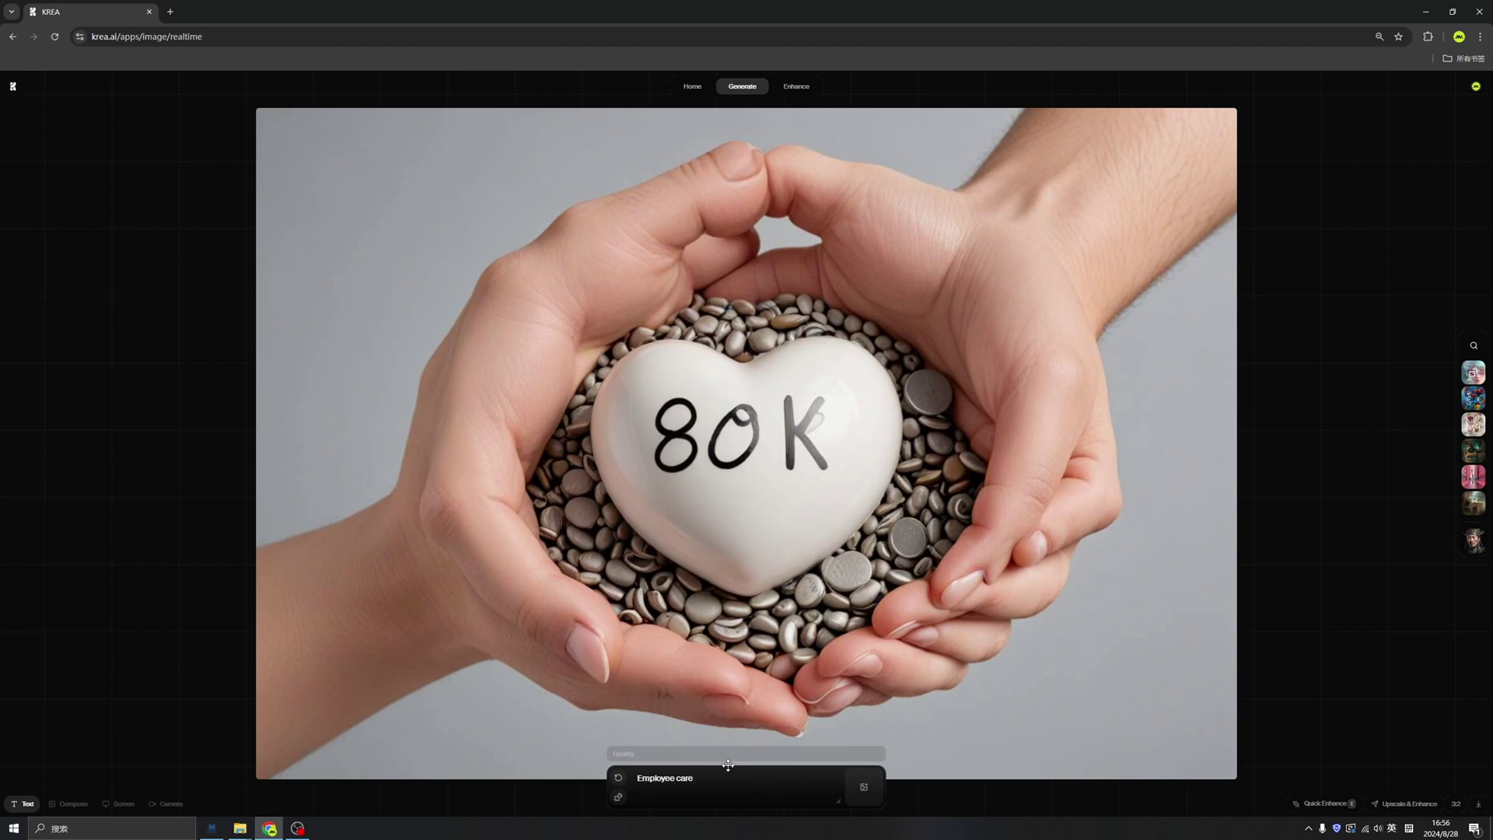
{"action": "triple_click", "coordinate": [706, 778]}
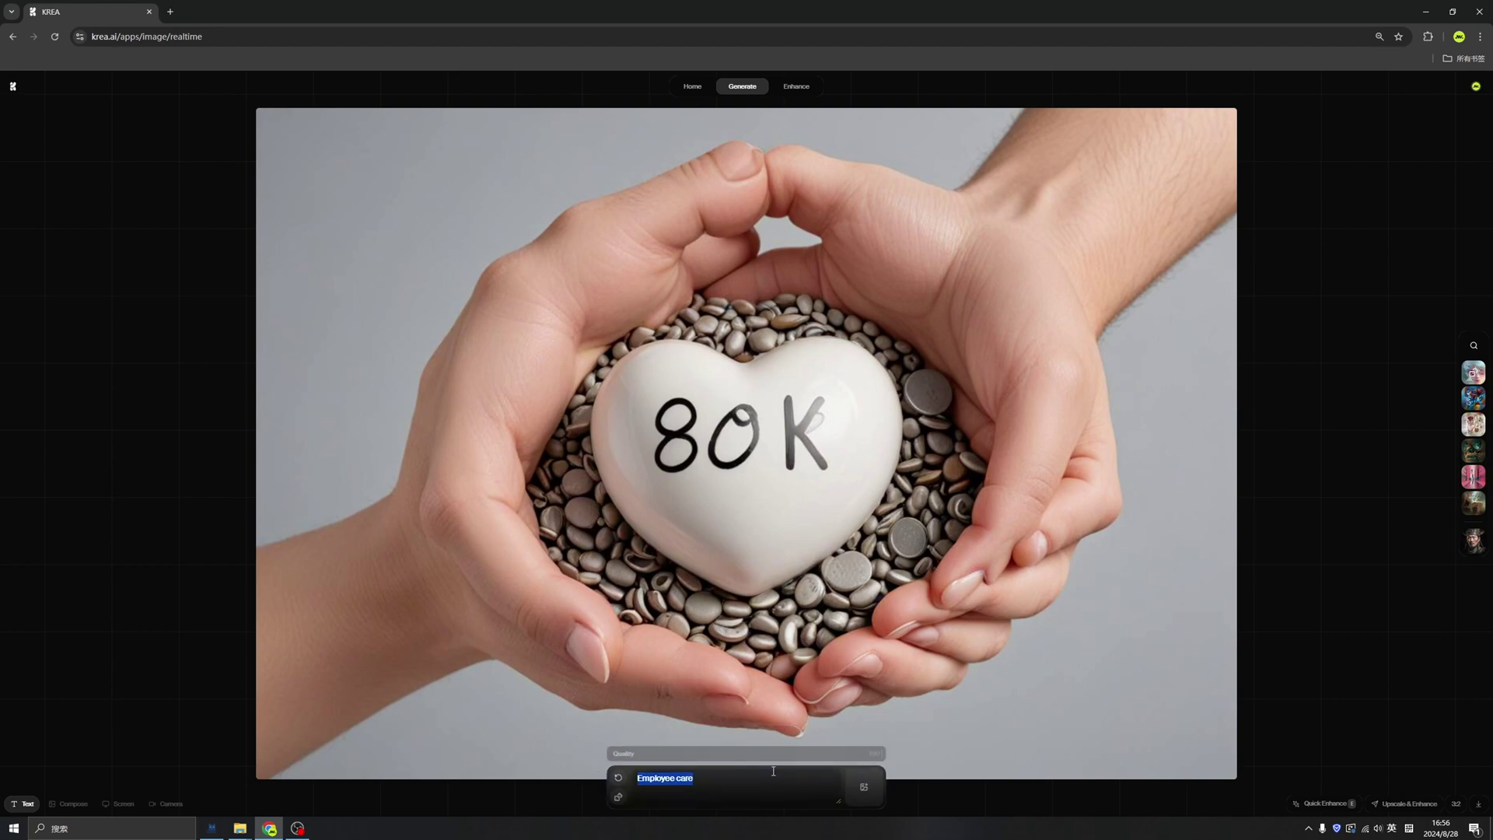
{"action": "left_click", "coordinate": [1455, 803]}
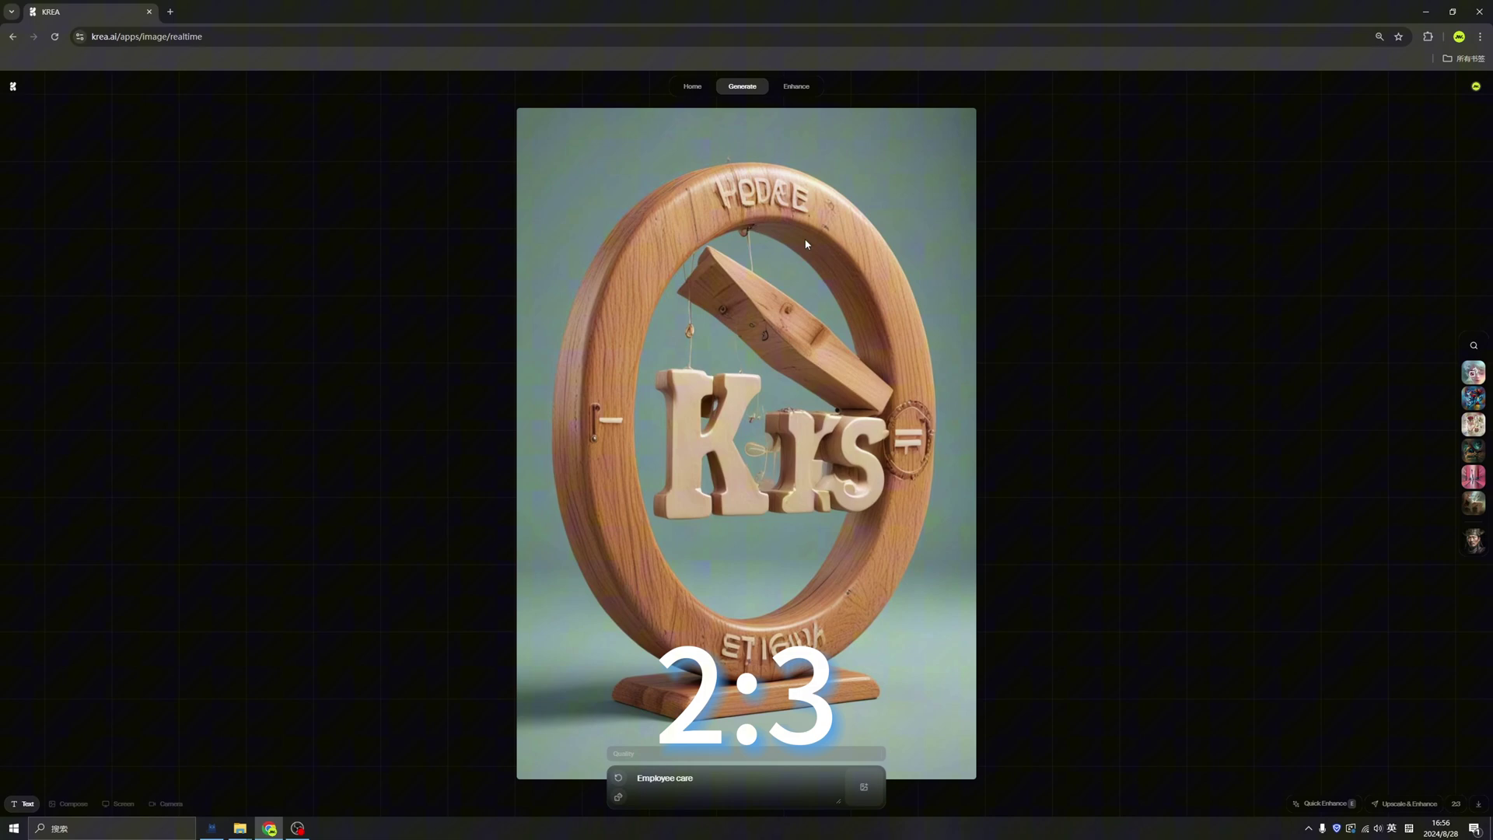
{"action": "triple_click", "coordinate": [719, 783]}
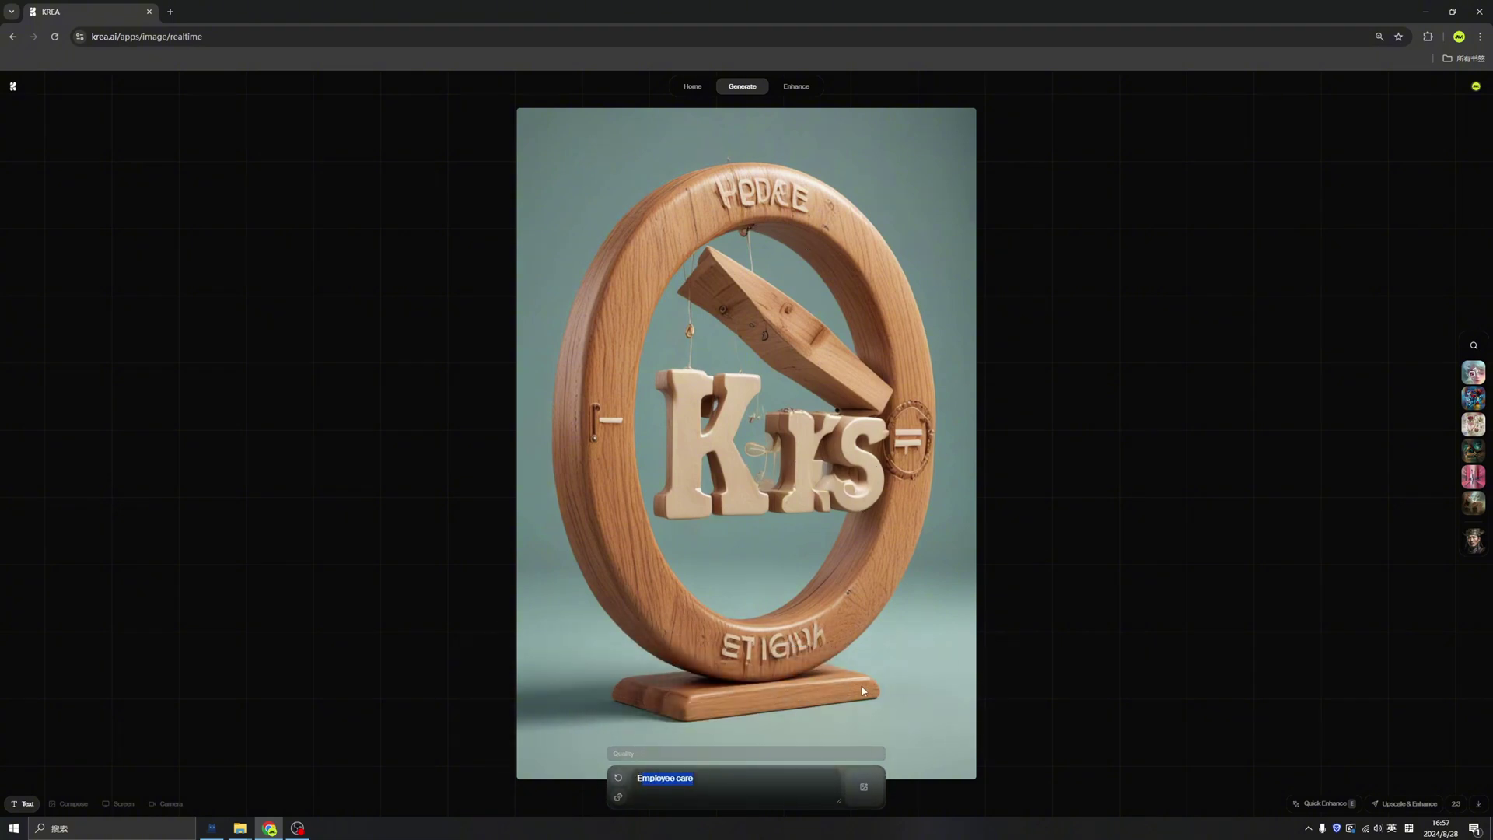
Step: Prompt 'Comic book style, a cute boy 15 years old' and download the generated portrait
{"action": "type", "text": "E"}
{"action": "key", "text": "BackSpace"}
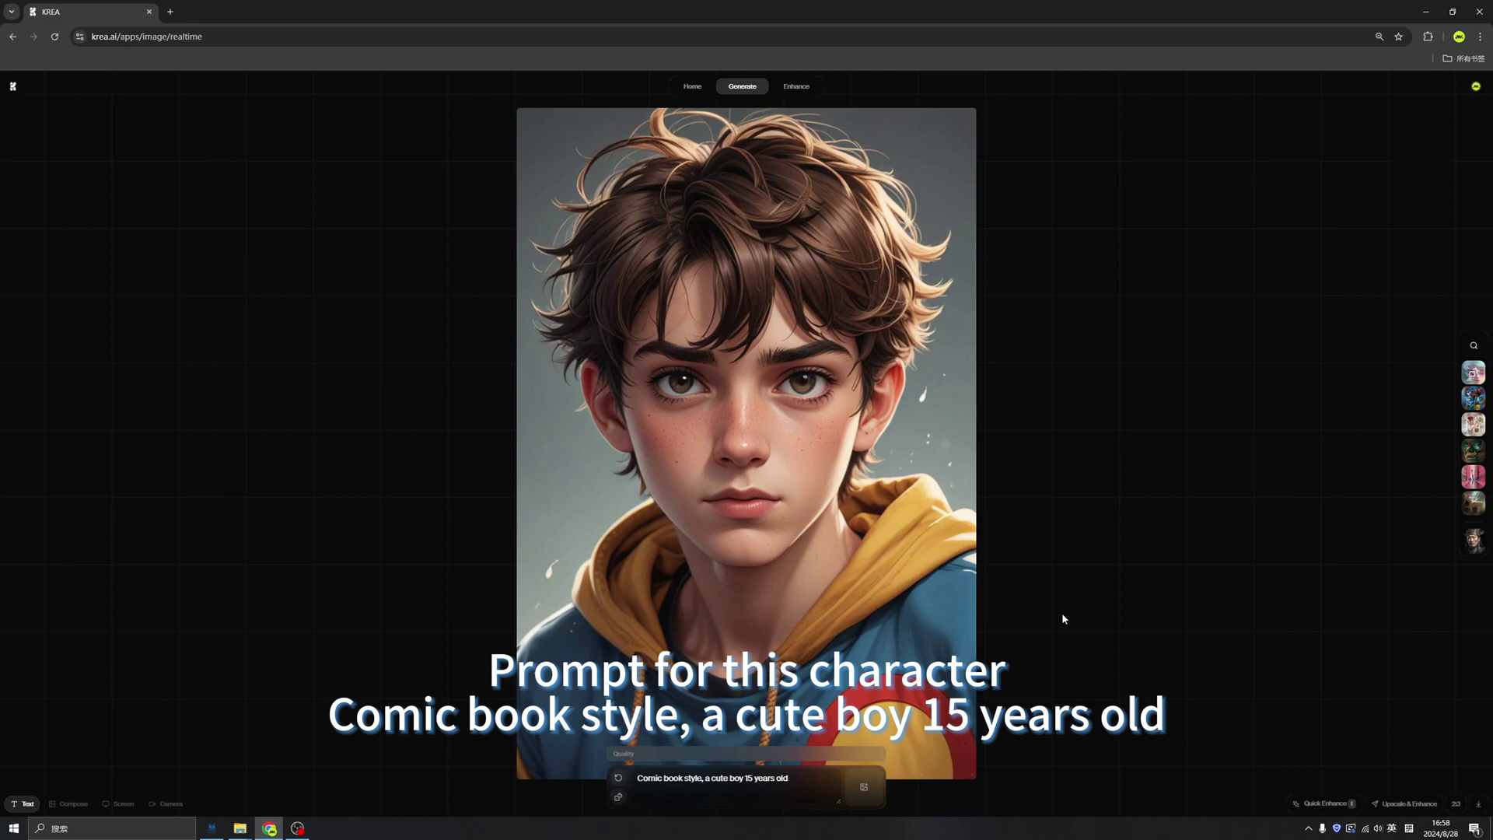
{"action": "left_click", "coordinate": [1478, 804]}
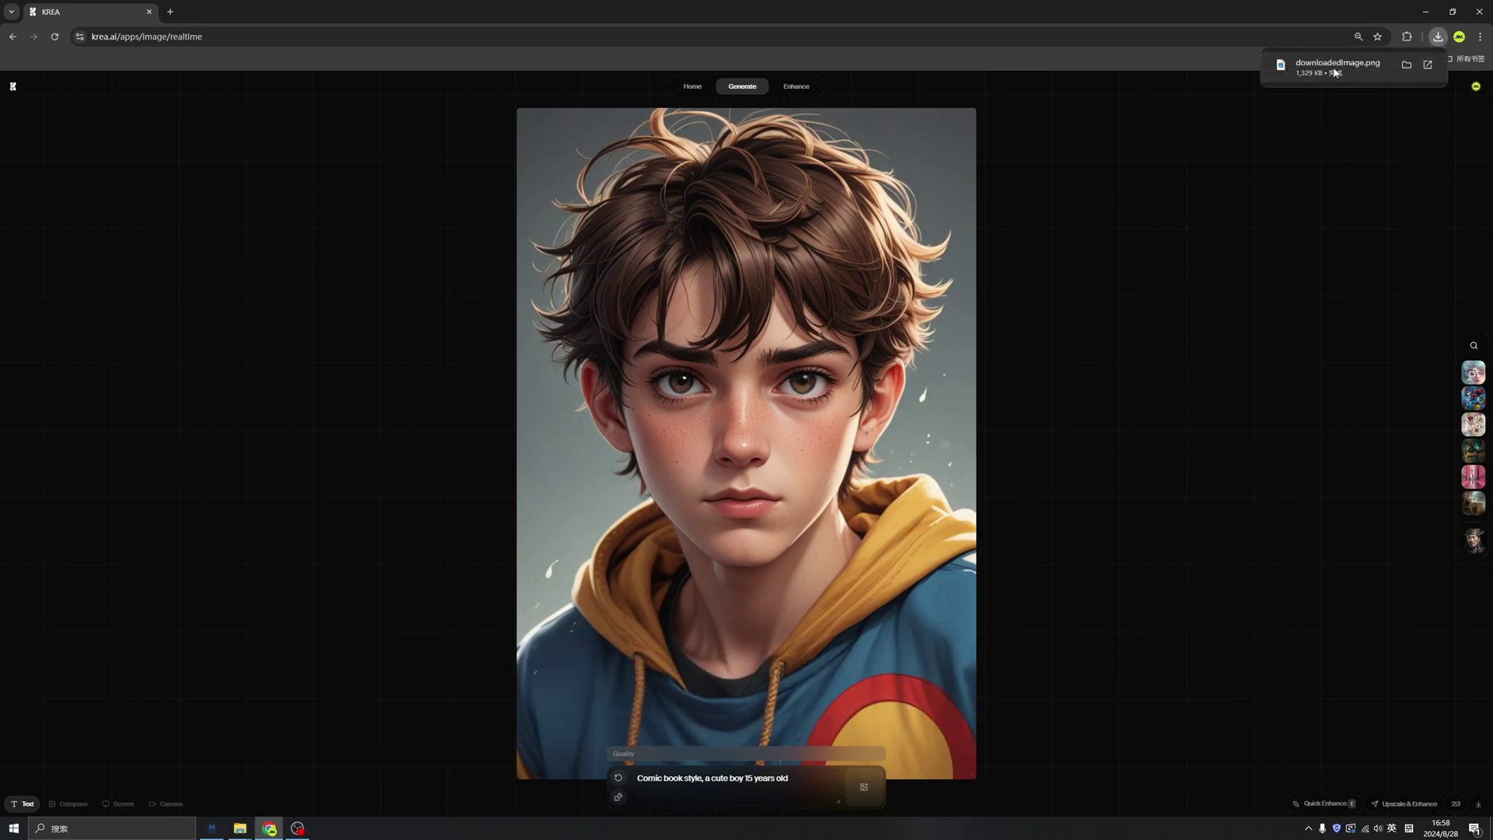
Step: View downloadedImage.png in Photos, then return to the KREA prompt
{"action": "left_click", "coordinate": [1338, 65]}
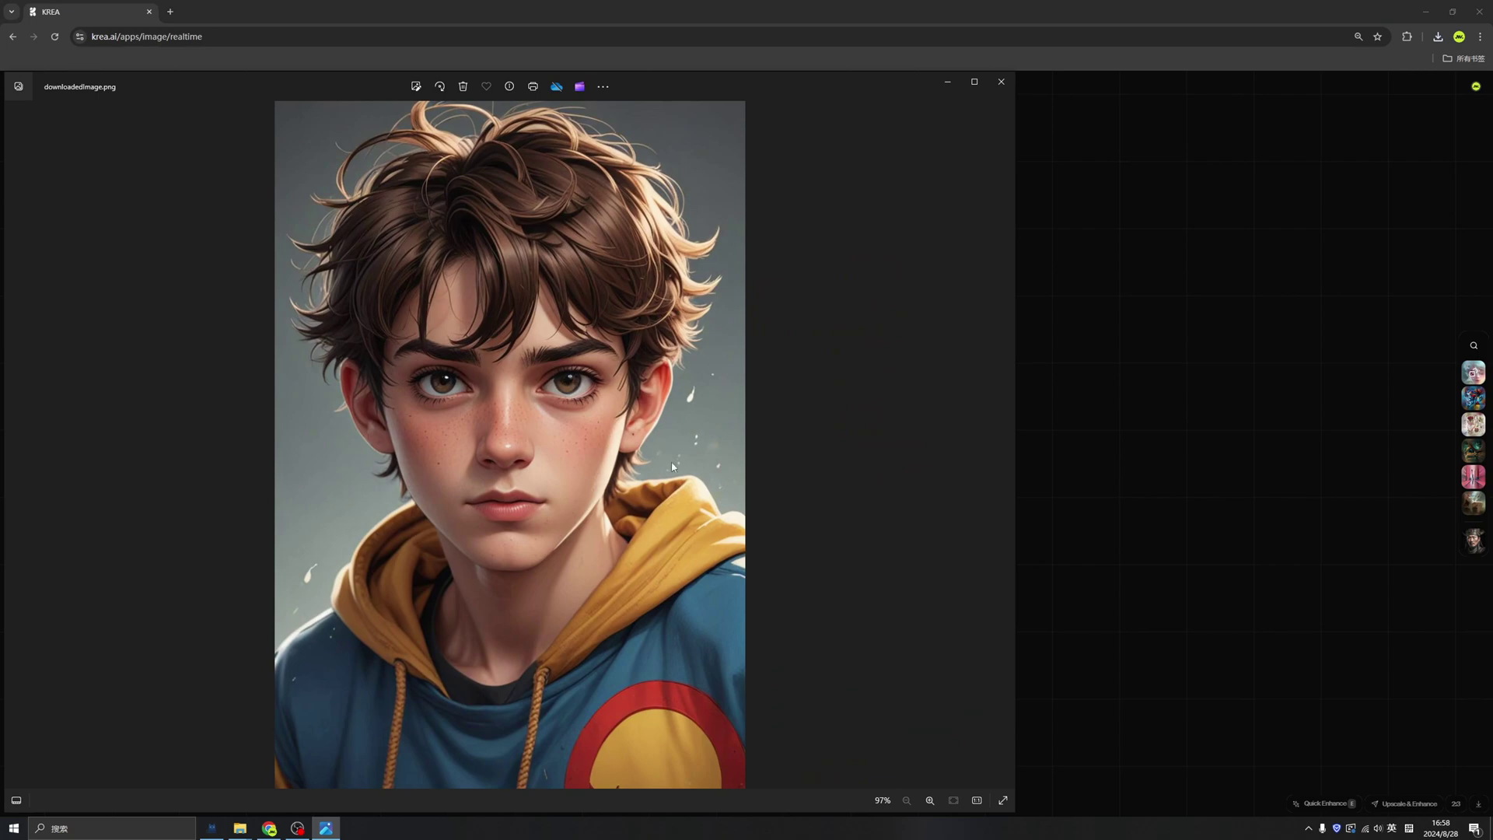
{"action": "left_click", "coordinate": [1071, 507]}
{"action": "left_click_drag", "start_coordinate": [789, 778], "coordinate": [637, 778]}
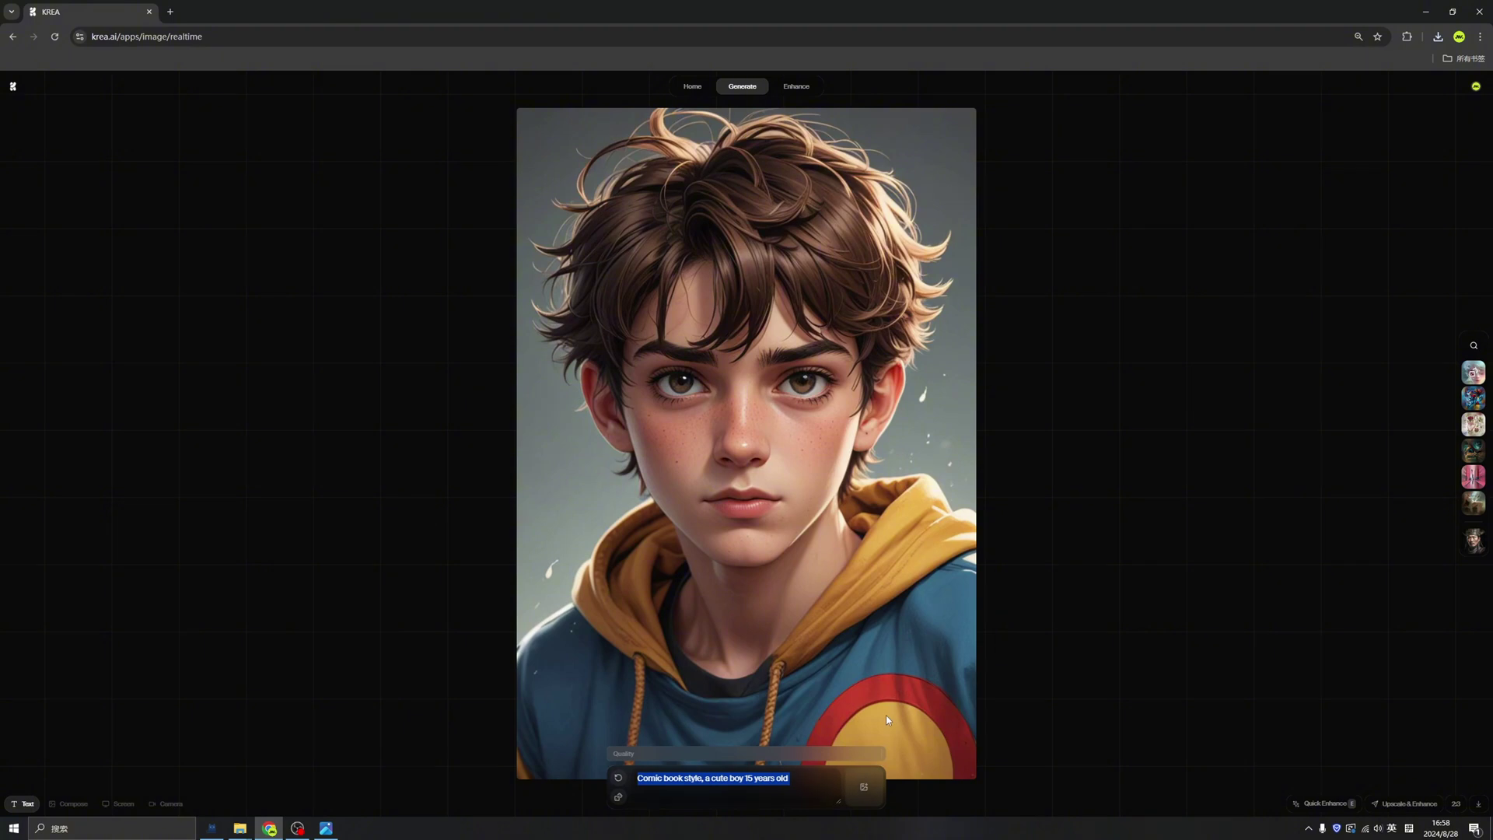
Step: Prompt 'Comic book page with multiple frame telling a story about a boy running from a gang'
{"action": "type", "text": "C"}
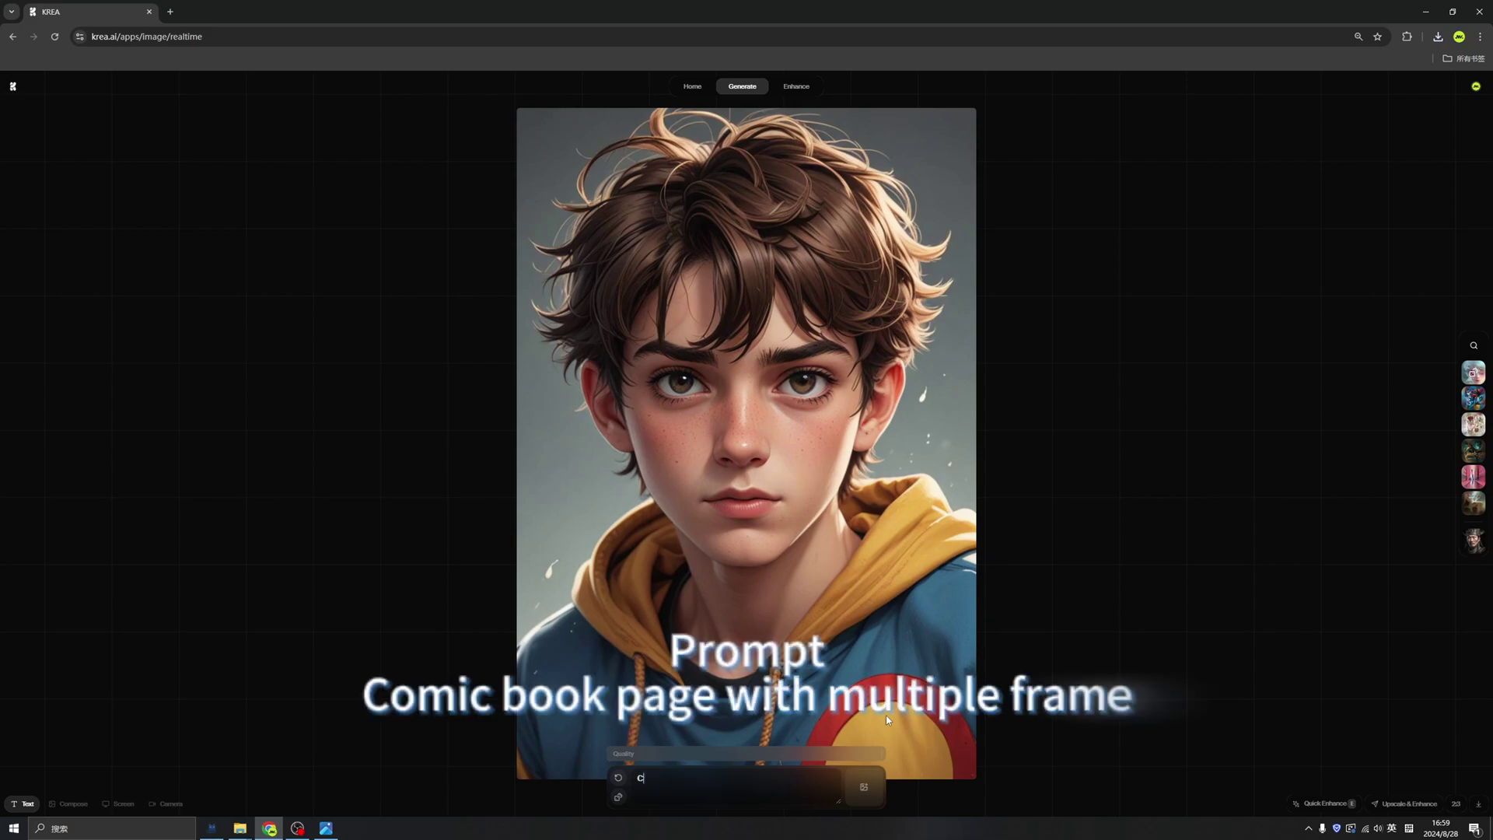
{"action": "type", "text": "omic book page with multiple "}
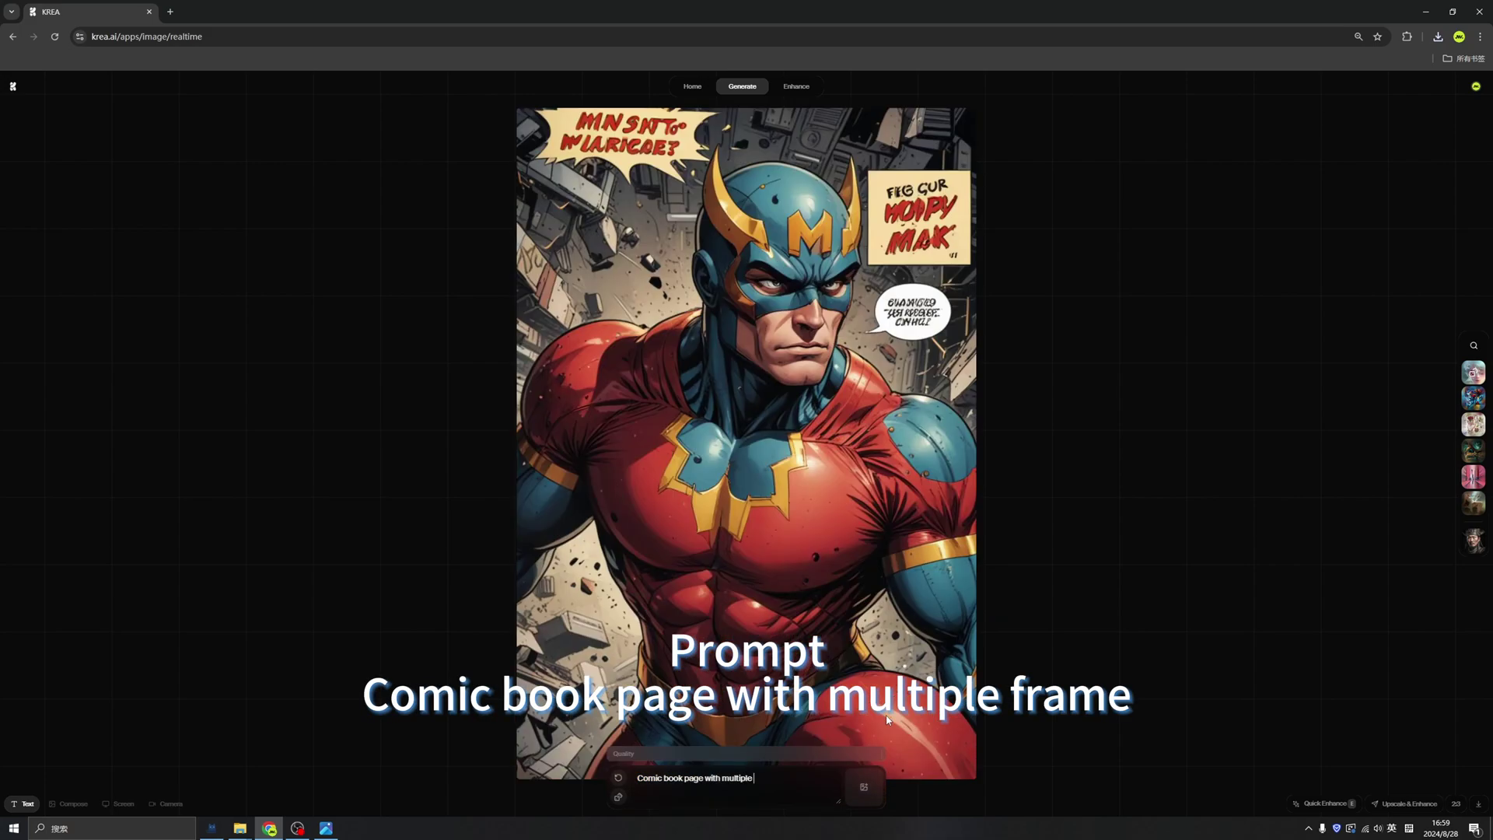
{"action": "type", "text": "frame telling a story about a boy runn"}
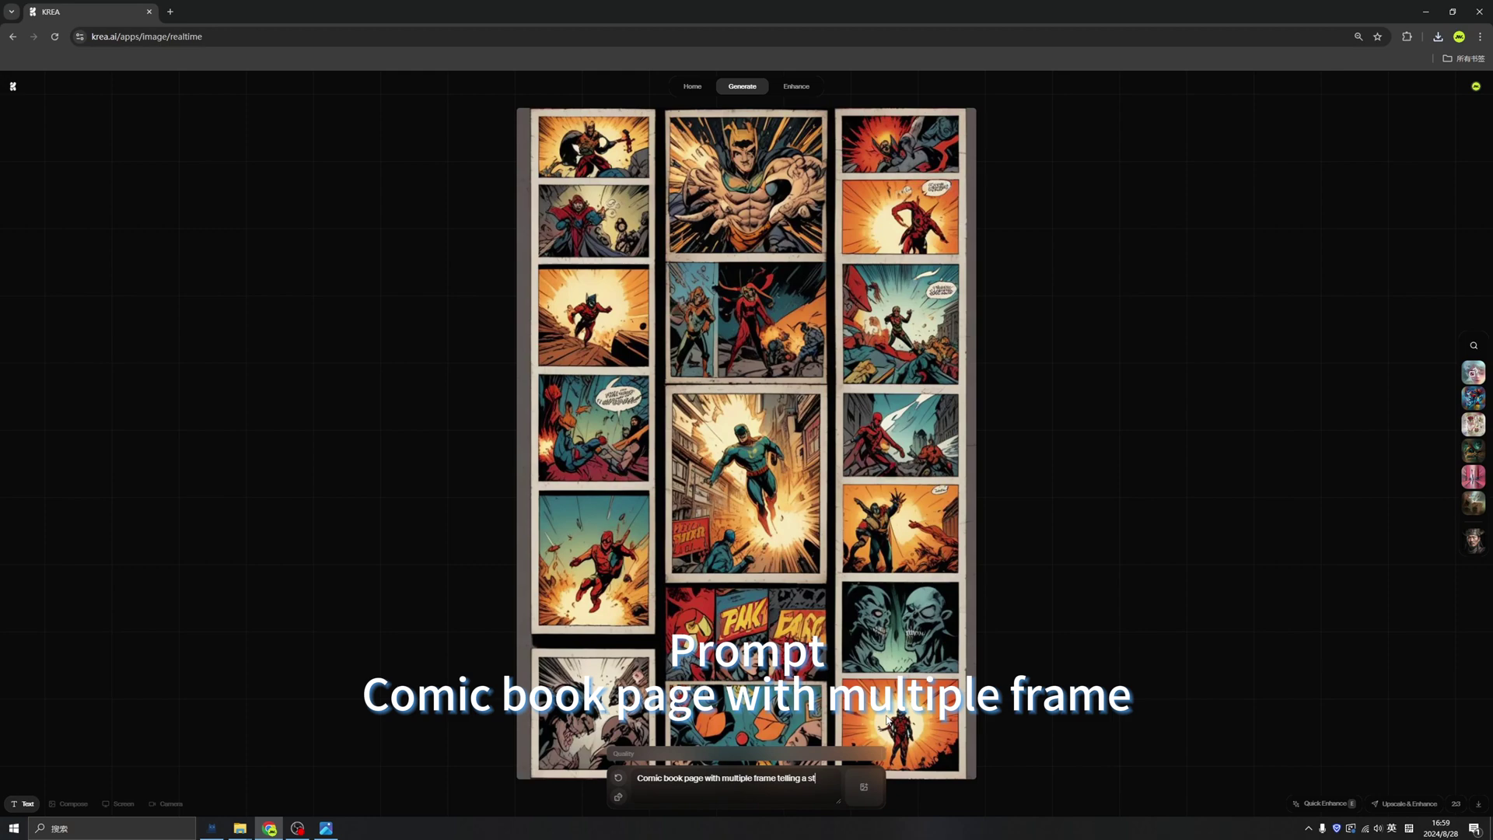
{"action": "type", "text": "ing from a gang"}
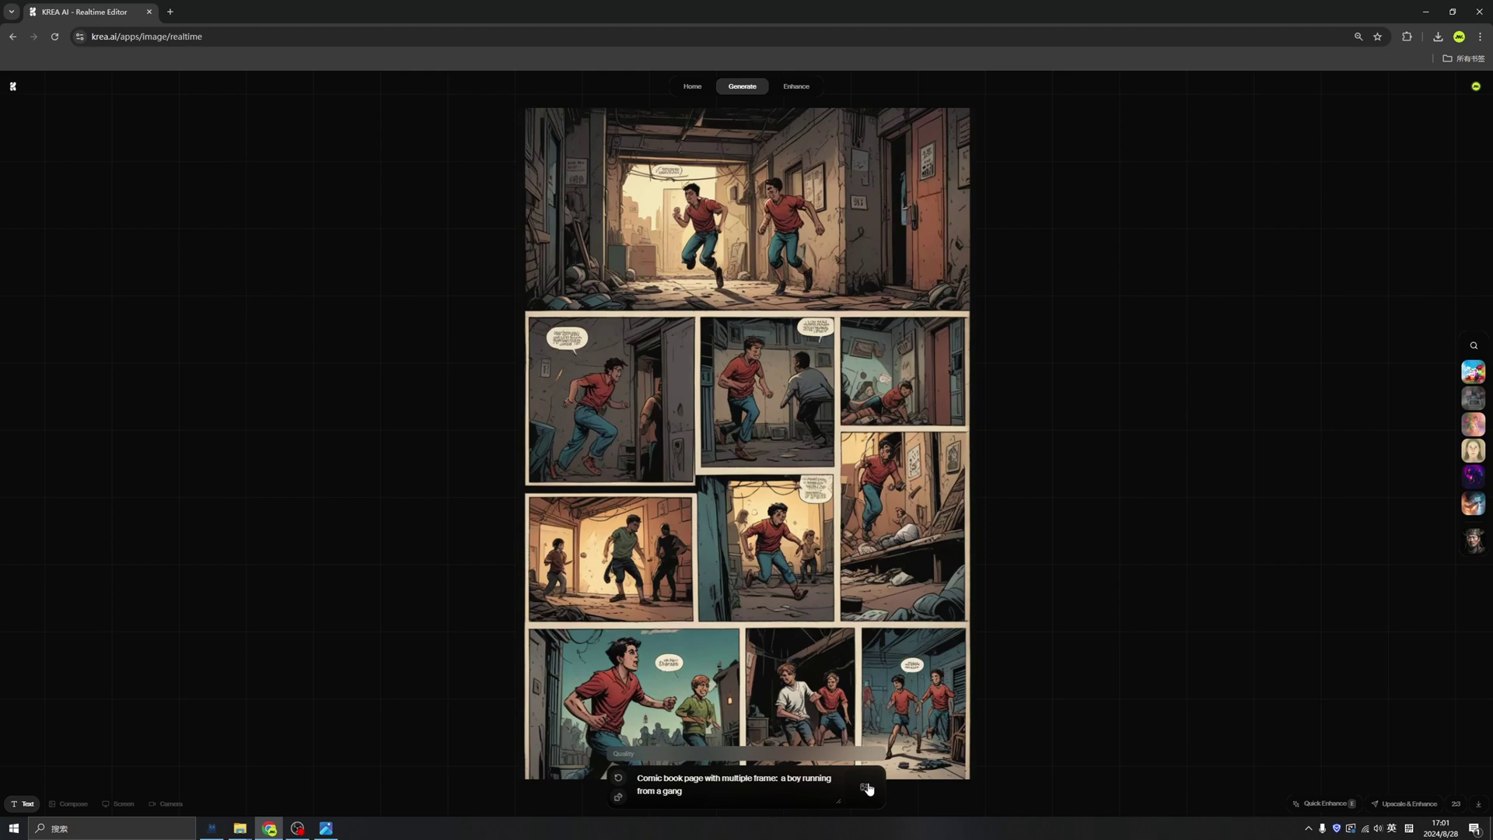
Step: Add downloadedImage.png as an image prompt at 0.3 strength and minimize the Photos viewer
{"action": "left_click", "coordinate": [869, 788]}
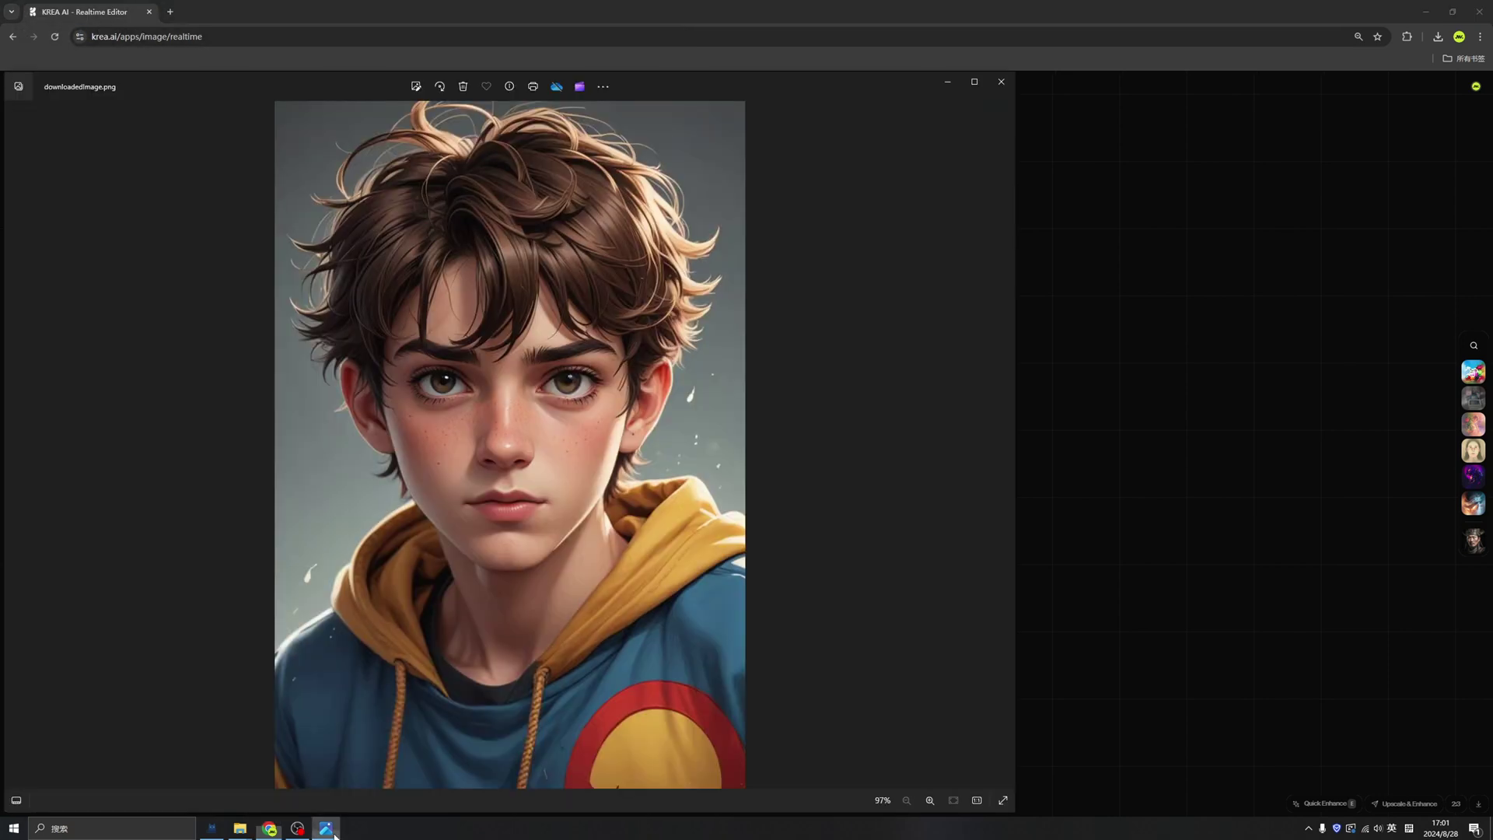
{"action": "left_click", "coordinate": [1087, 583]}
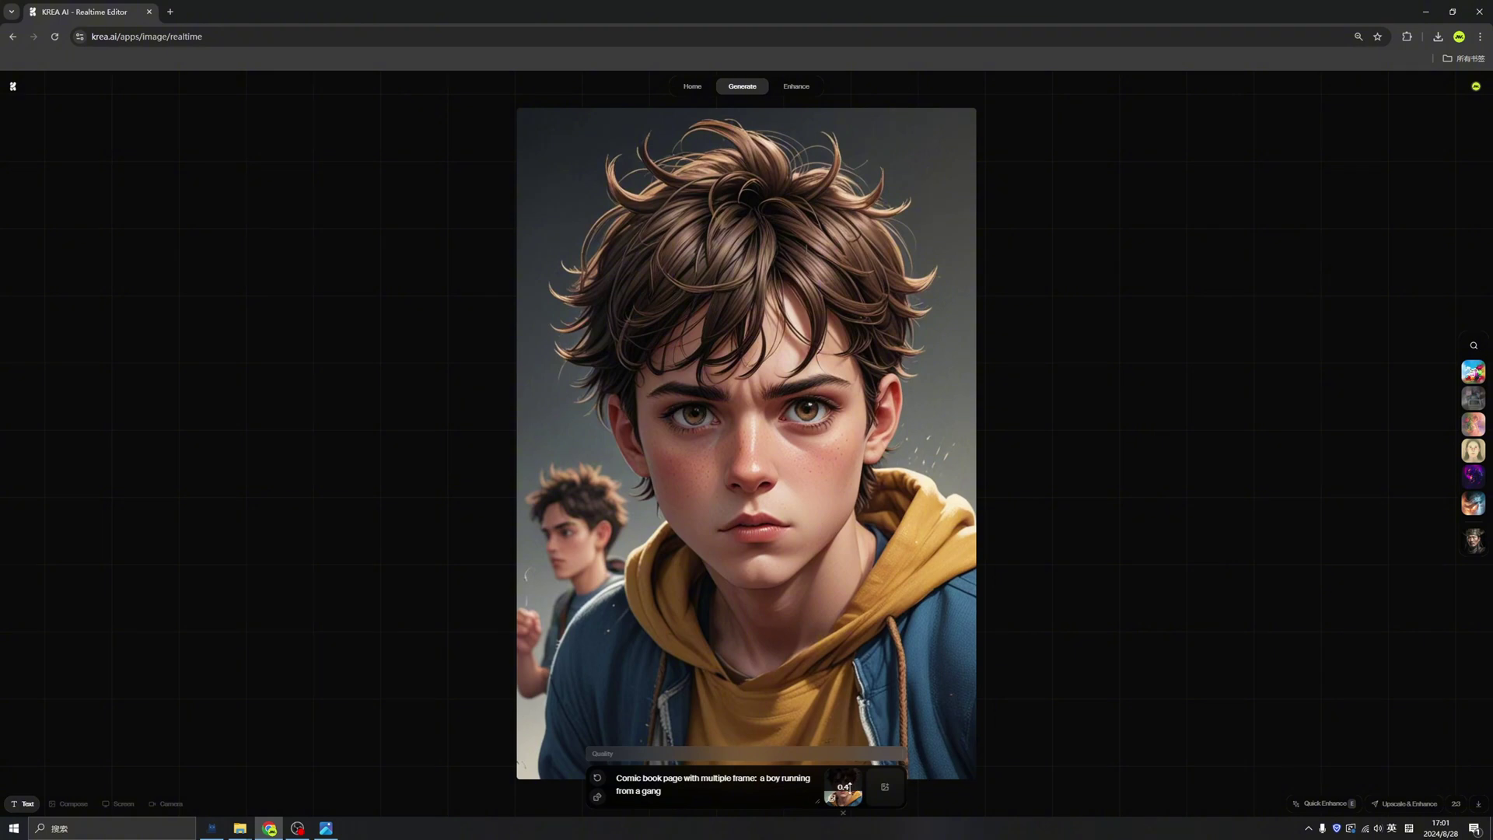
{"action": "left_click_drag", "start_coordinate": [855, 787], "coordinate": [856, 792]}
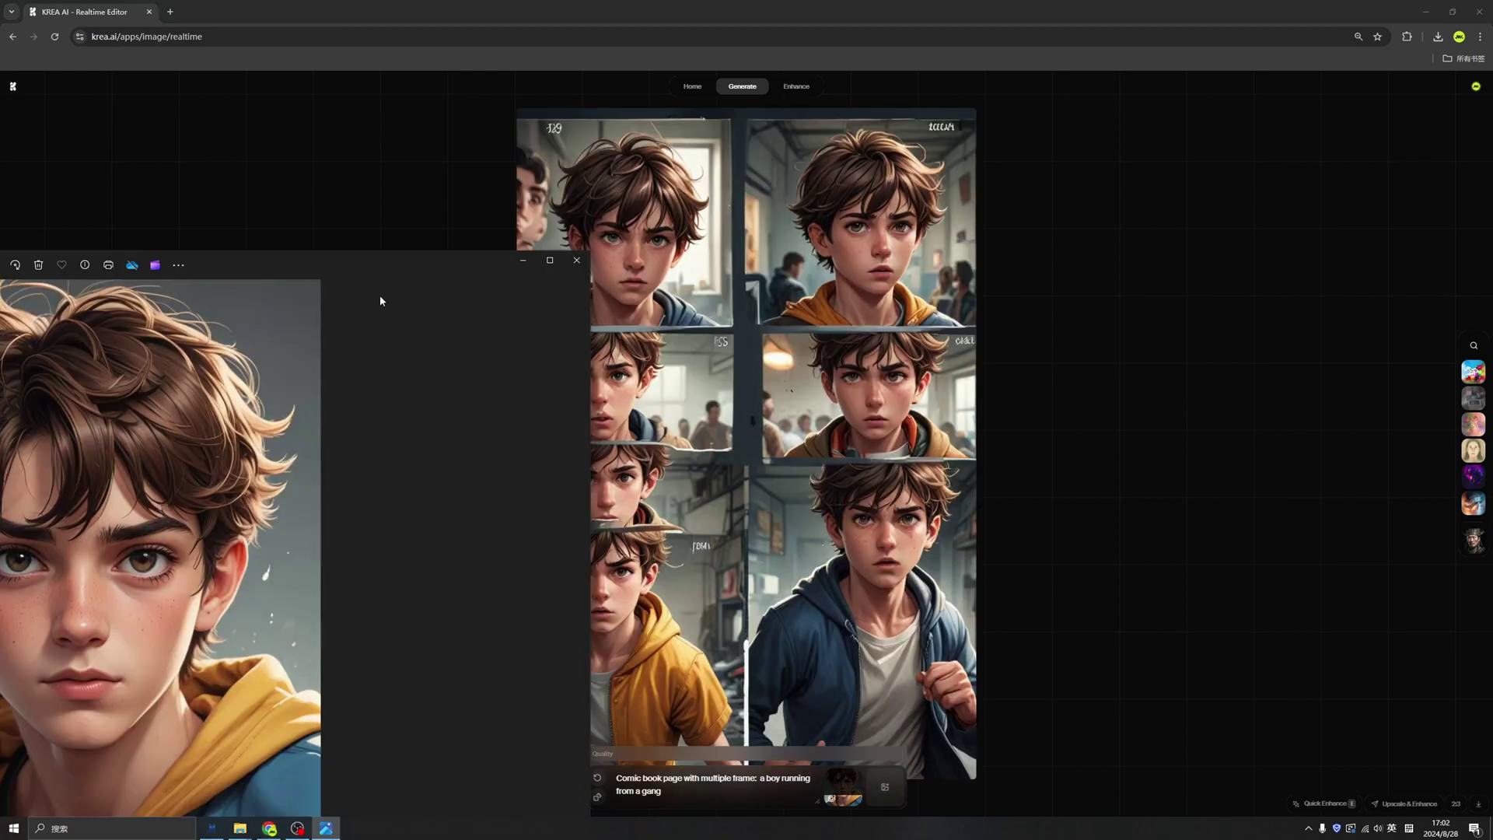
{"action": "left_click_drag", "start_coordinate": [421, 261], "coordinate": [682, 82]}
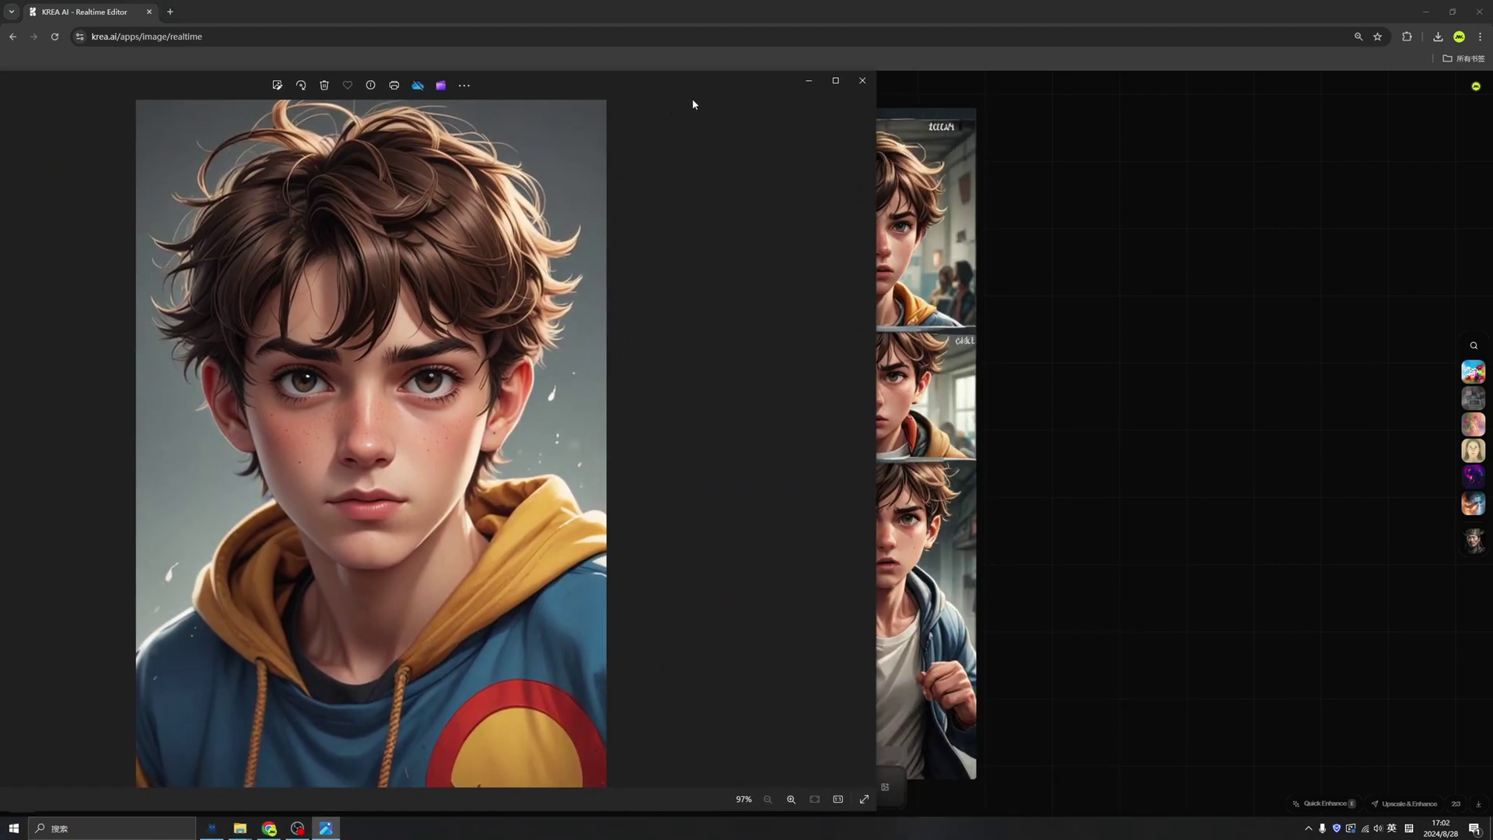
{"action": "left_click", "coordinate": [809, 80]}
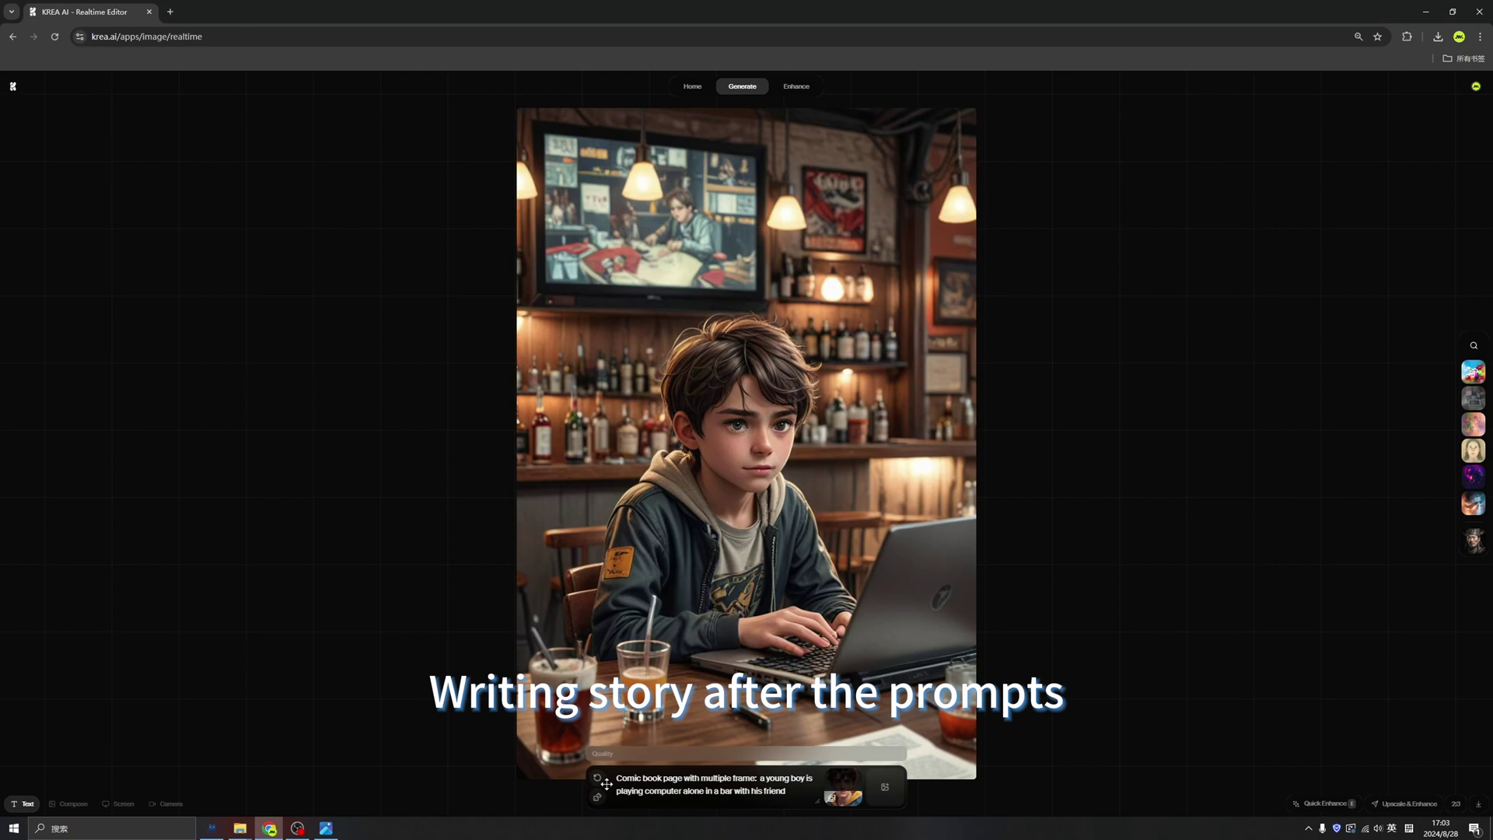
{"action": "left_click_drag", "start_coordinate": [787, 789], "coordinate": [760, 778]}
{"action": "type", "text": "The boy is"}
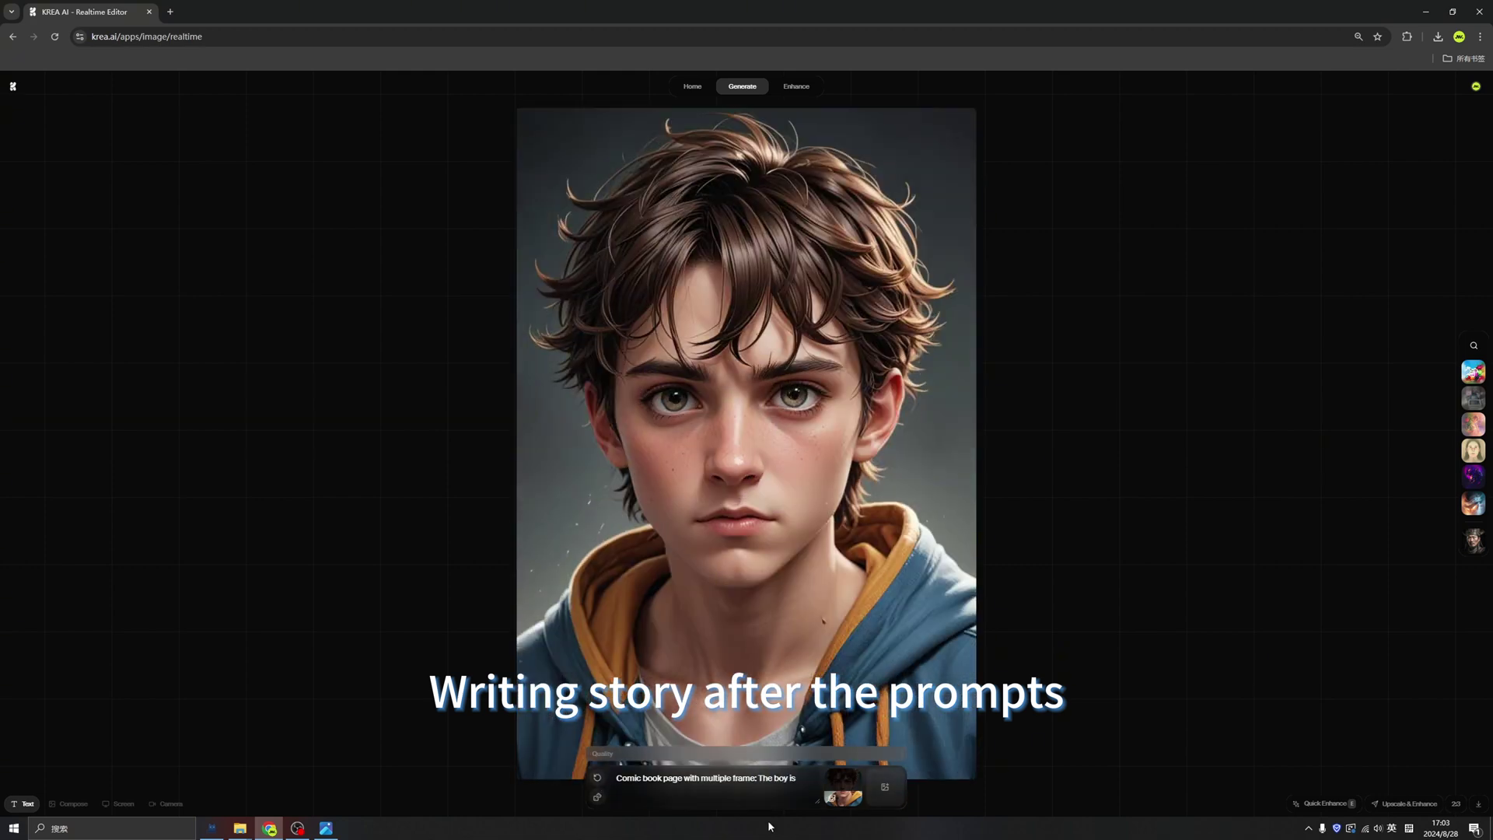
{"action": "type", "text": " talking to a young woman"}
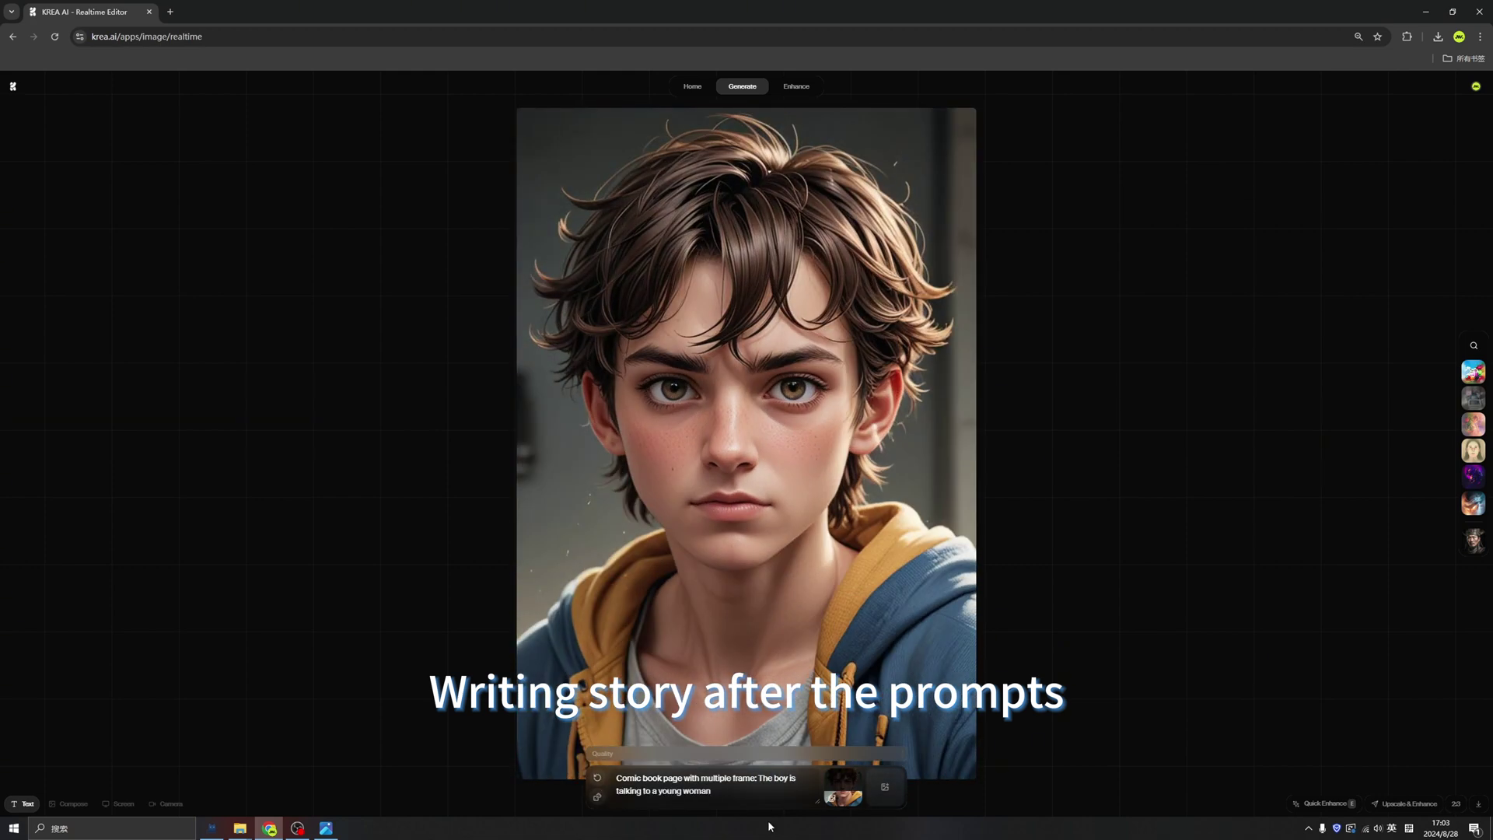
{"action": "left_click_drag", "start_coordinate": [754, 793], "coordinate": [651, 791]}
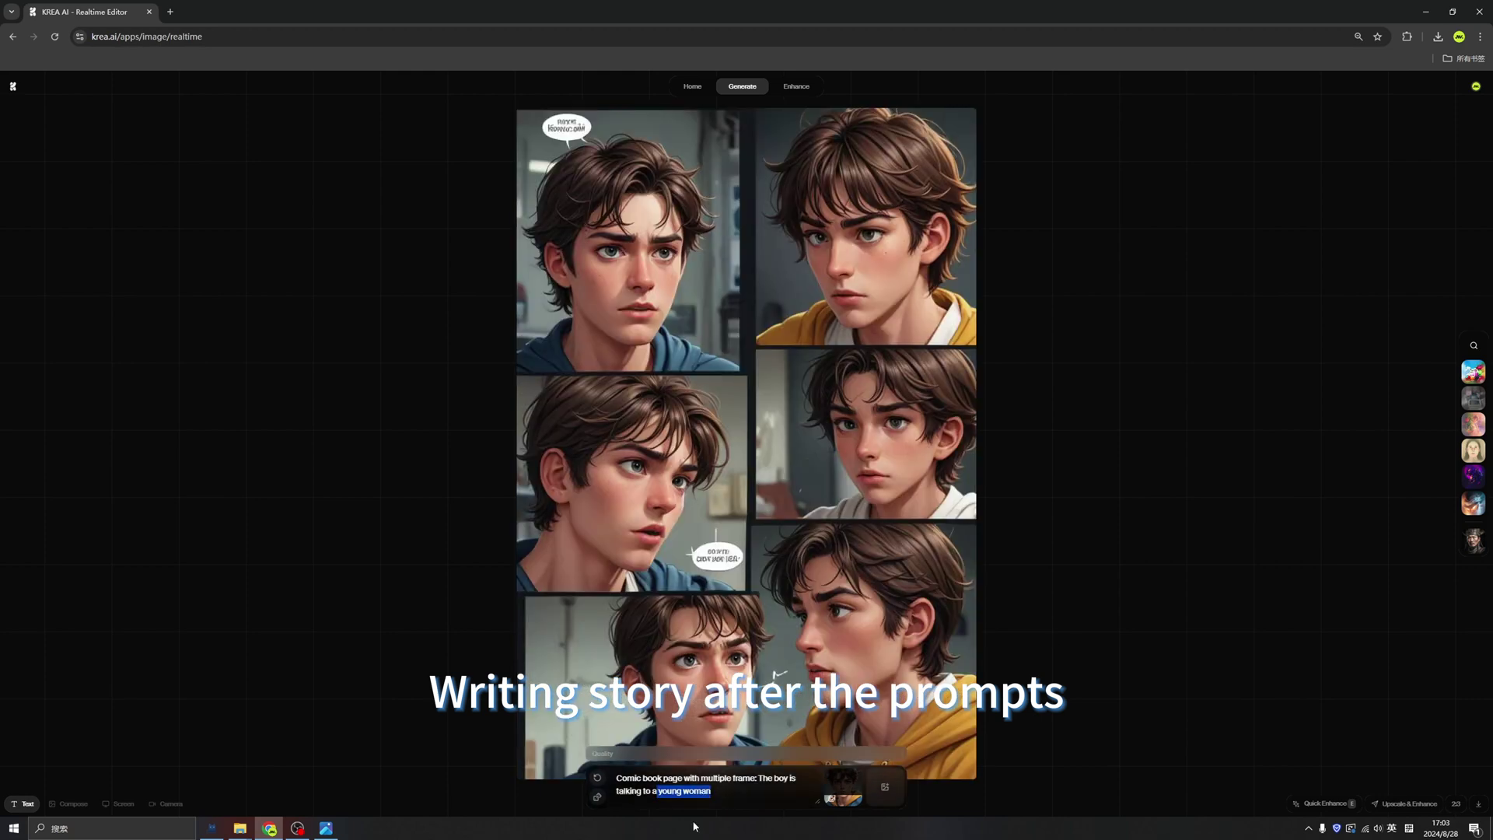
{"action": "type", "text": "iron man"}
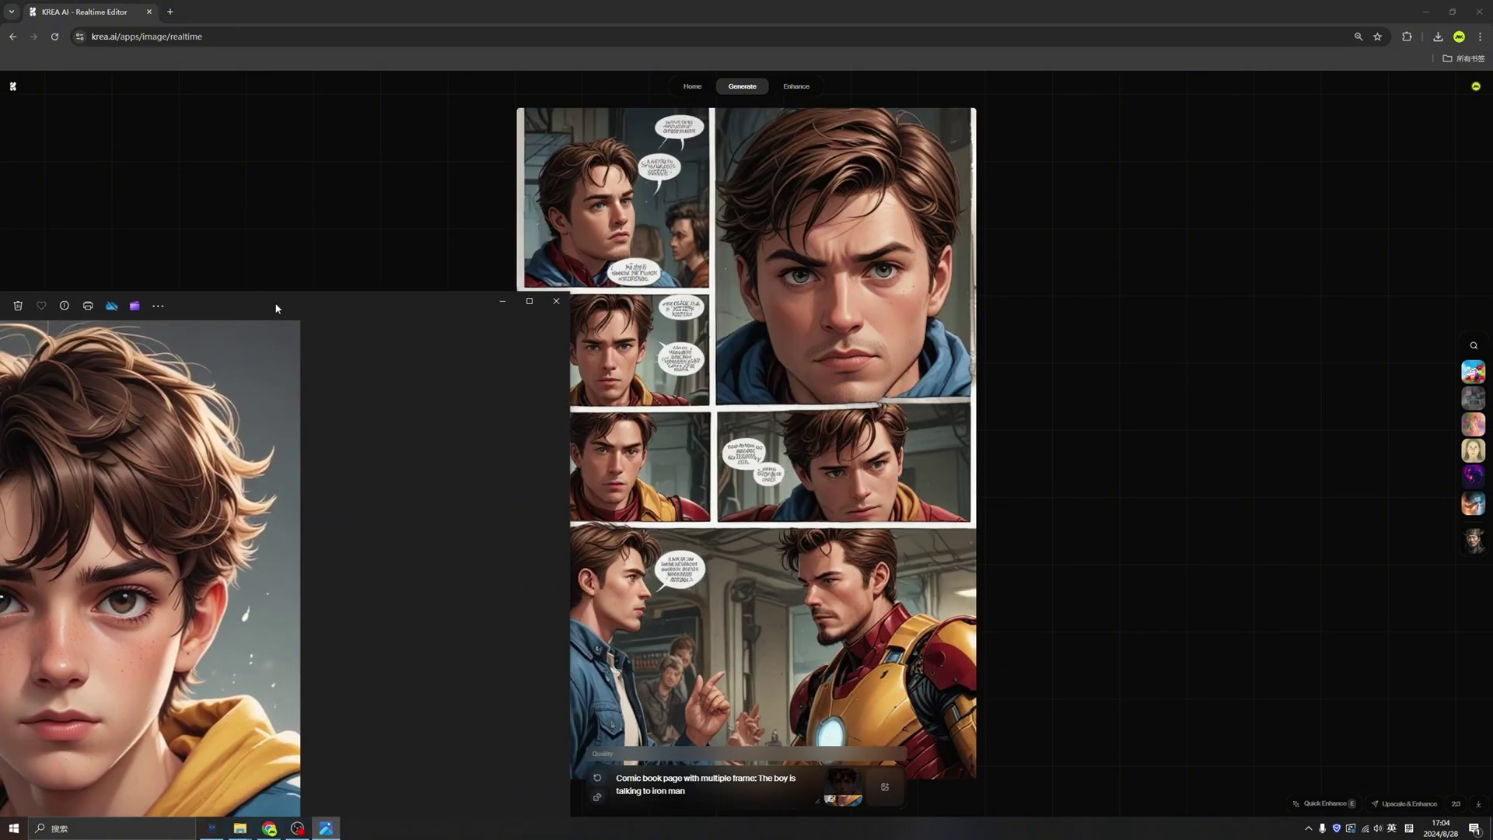
{"action": "left_click_drag", "start_coordinate": [274, 302], "coordinate": [418, 76]}
{"action": "left_click", "coordinate": [1043, 570]}
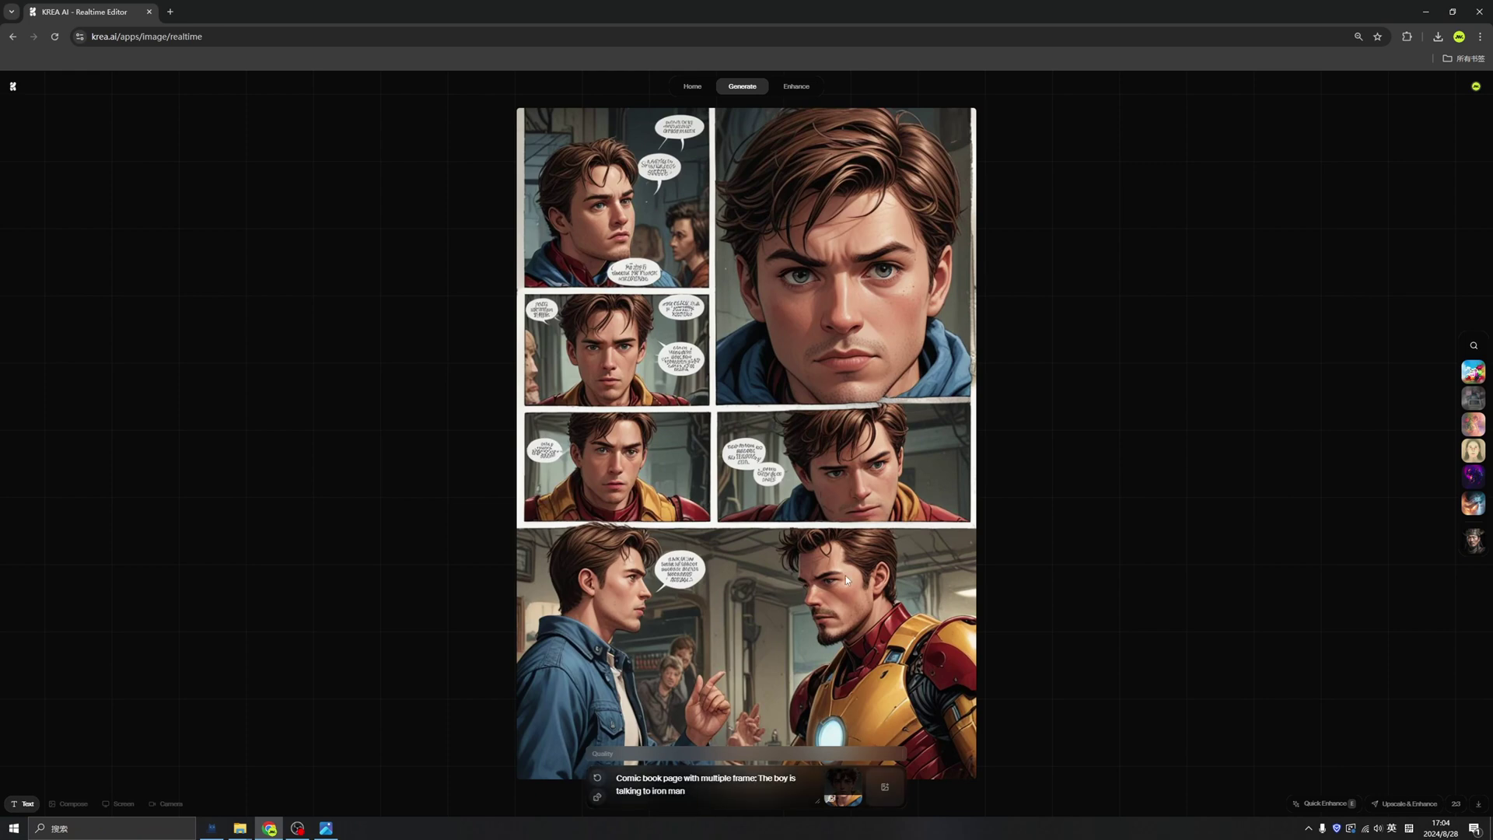
Step: Rewrite the prompt to 'Comic book page with multiple frame: the boy is laughing at class and teacher hit him'
{"action": "triple_click", "coordinate": [700, 784]}
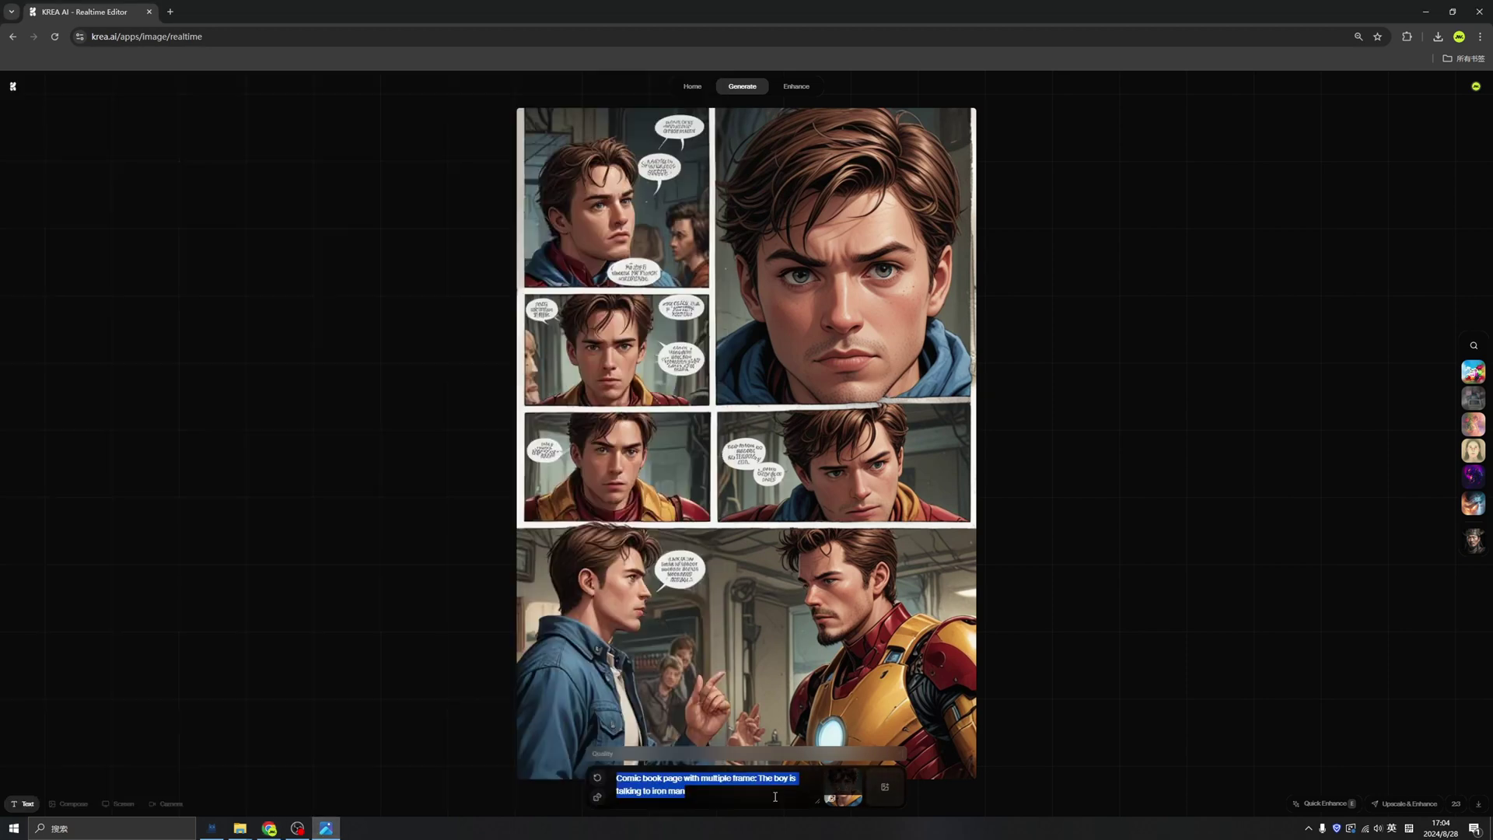
{"action": "left_click", "coordinate": [775, 796]}
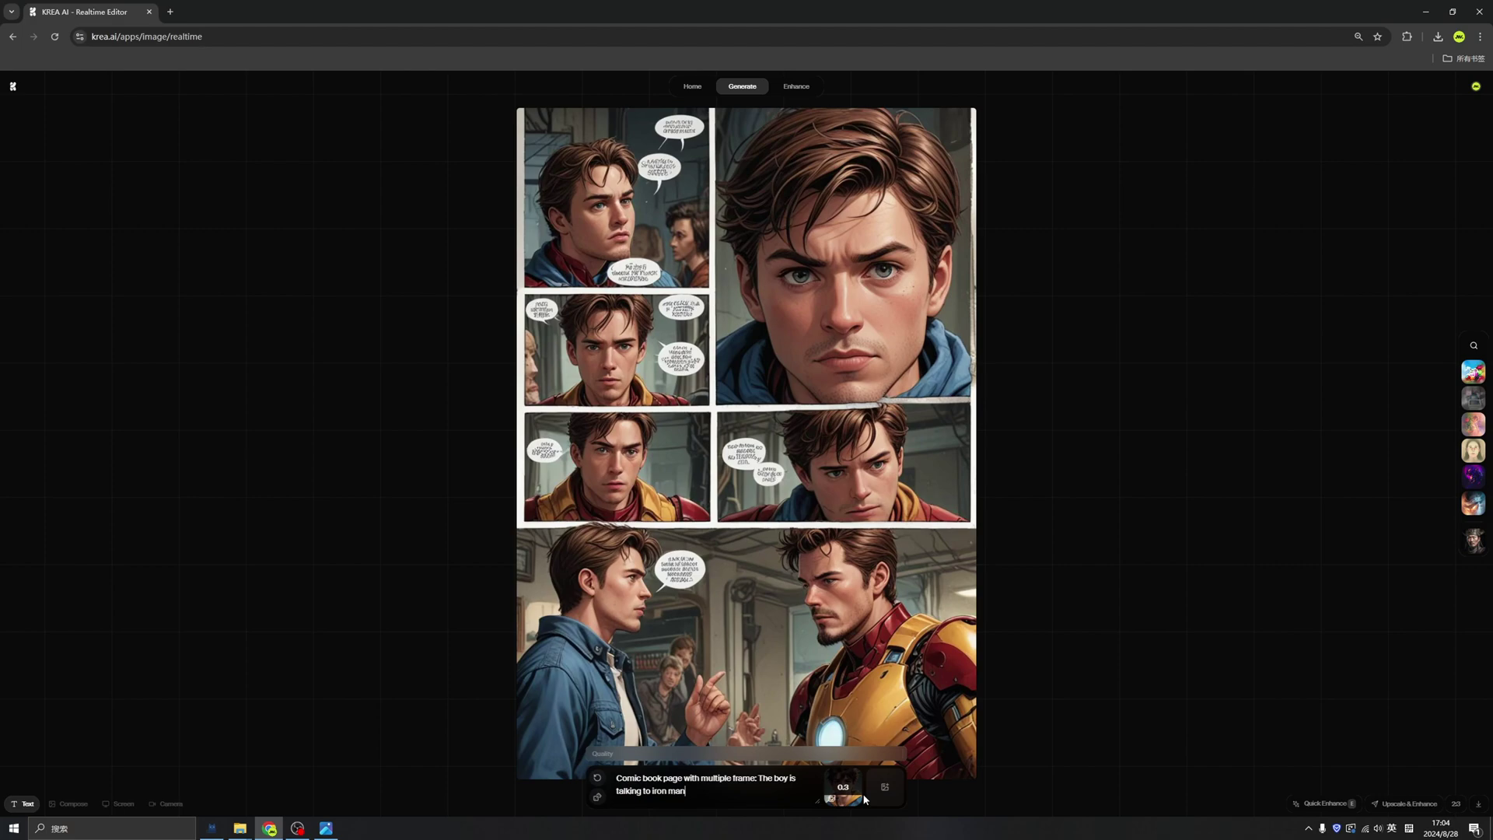
{"action": "triple_click", "coordinate": [687, 789]}
{"action": "type", "text": "Comic book page with multiple frame: the boy"}
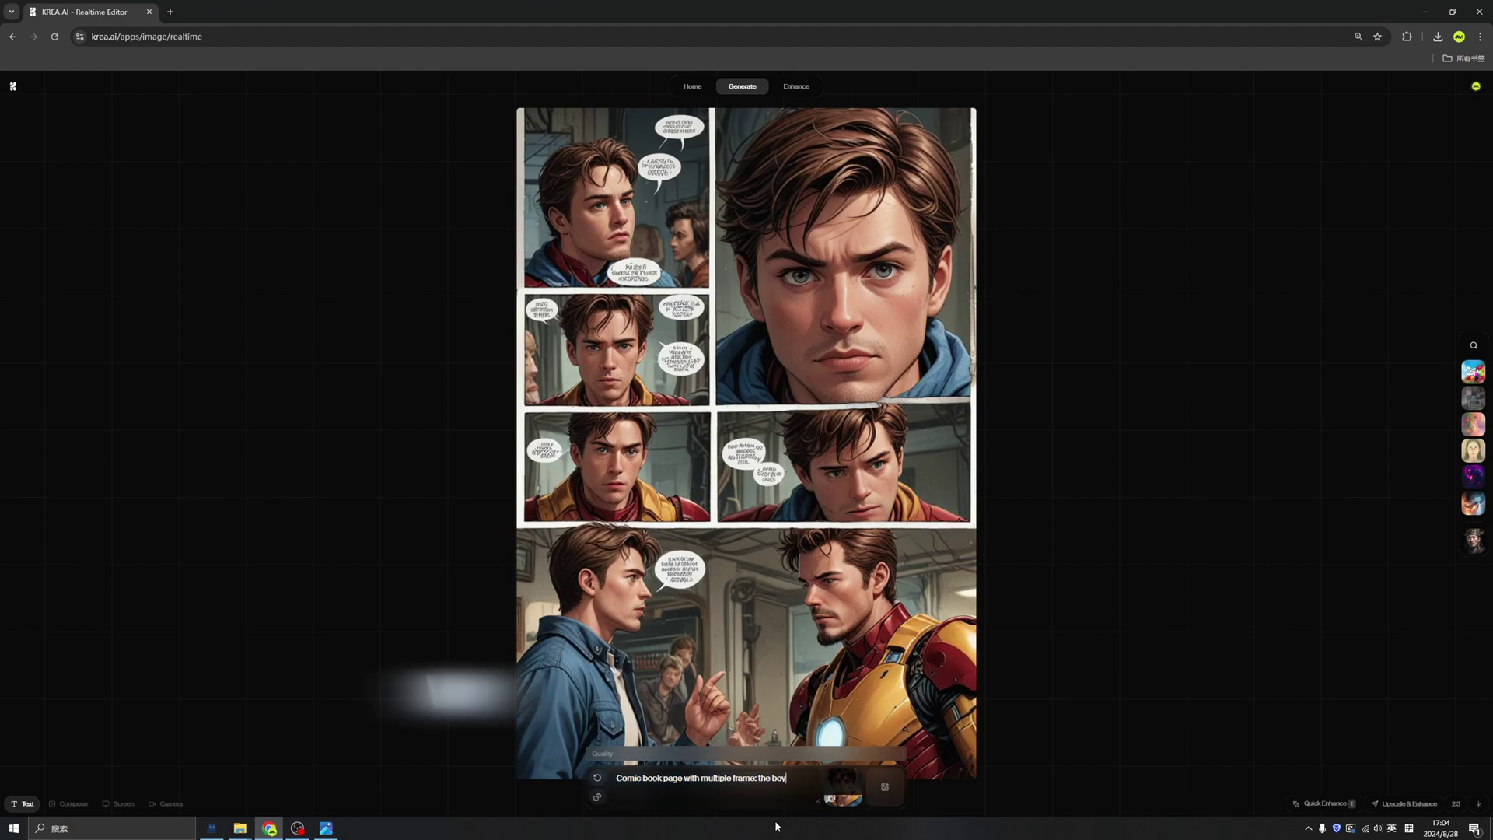
{"action": "type", "text": " is laughing at class"}
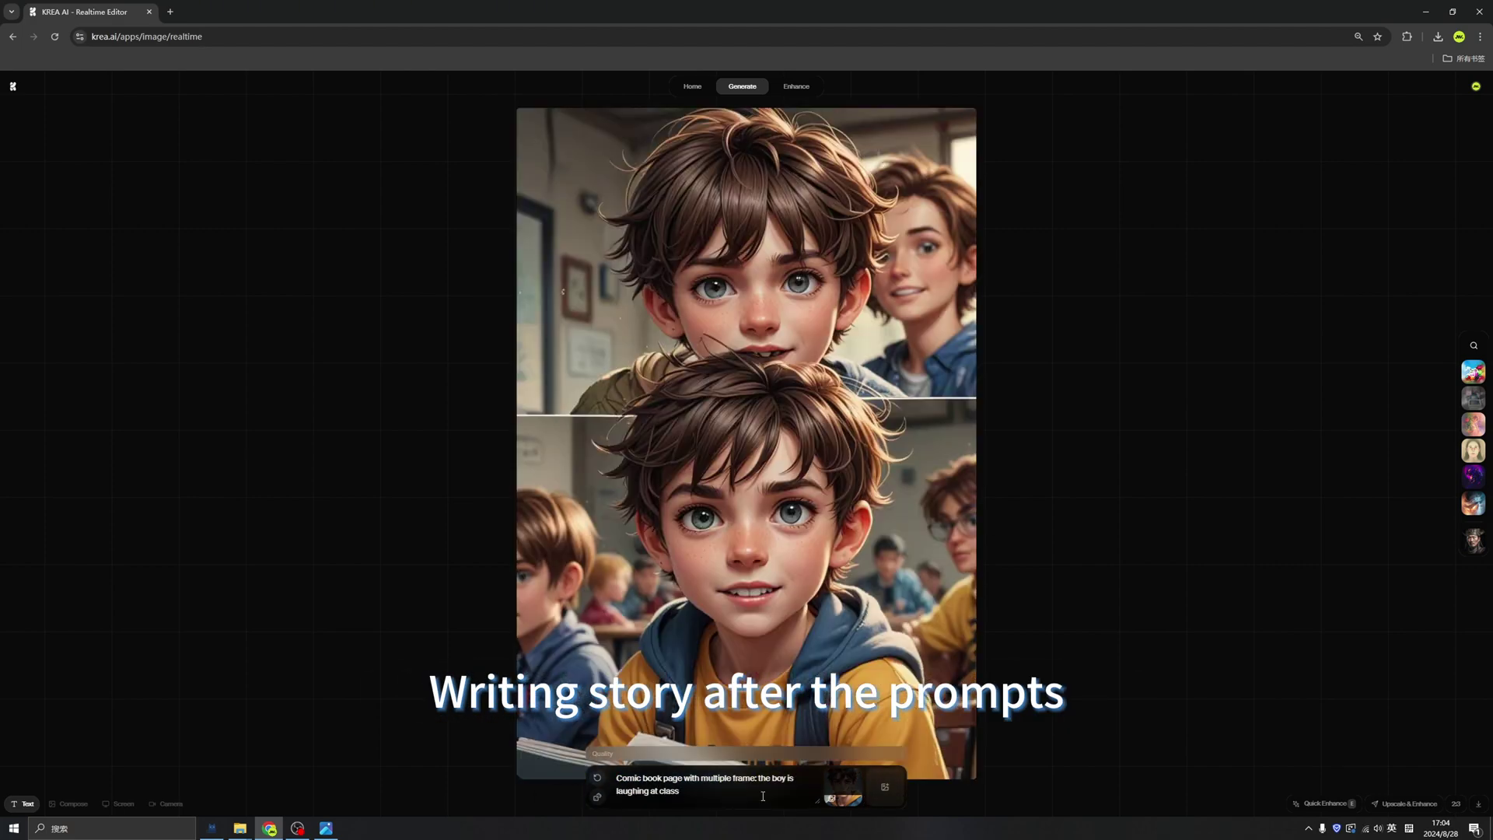
{"action": "type", "text": "eacher hit him"}
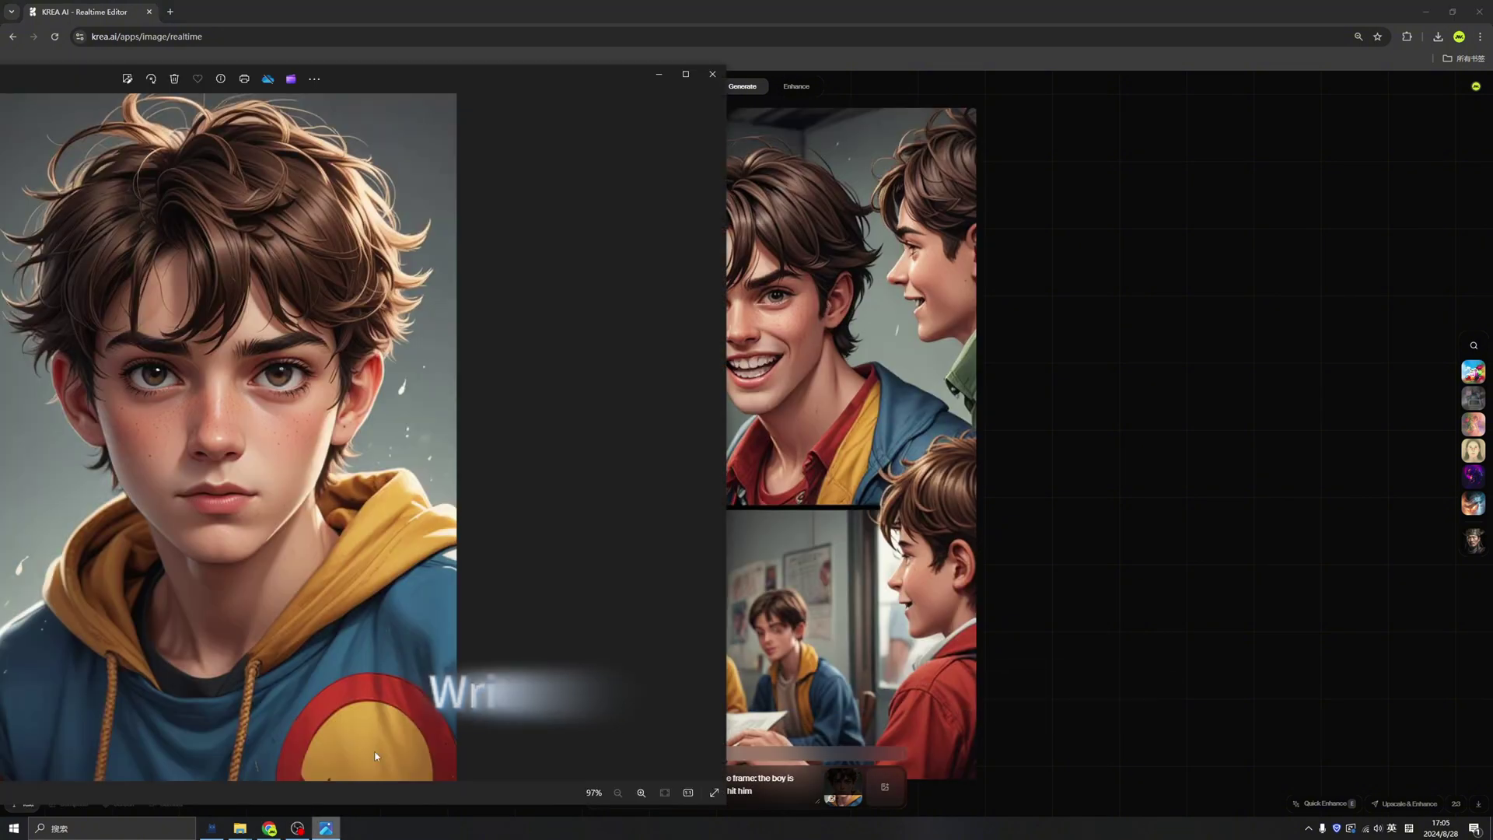
{"action": "left_click_drag", "start_coordinate": [534, 90], "coordinate": [363, 93]}
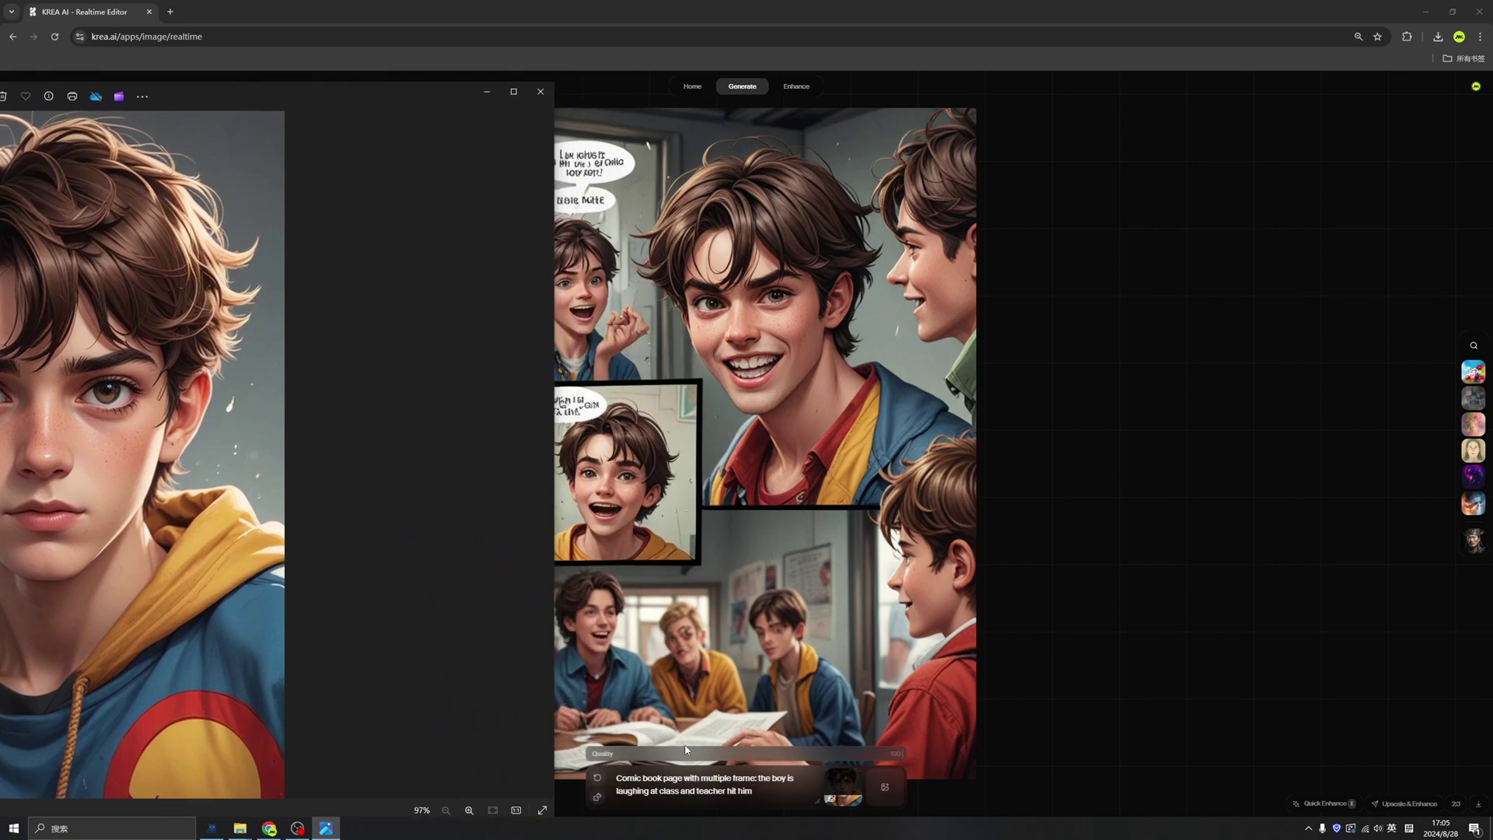
{"action": "left_click", "coordinate": [784, 652]}
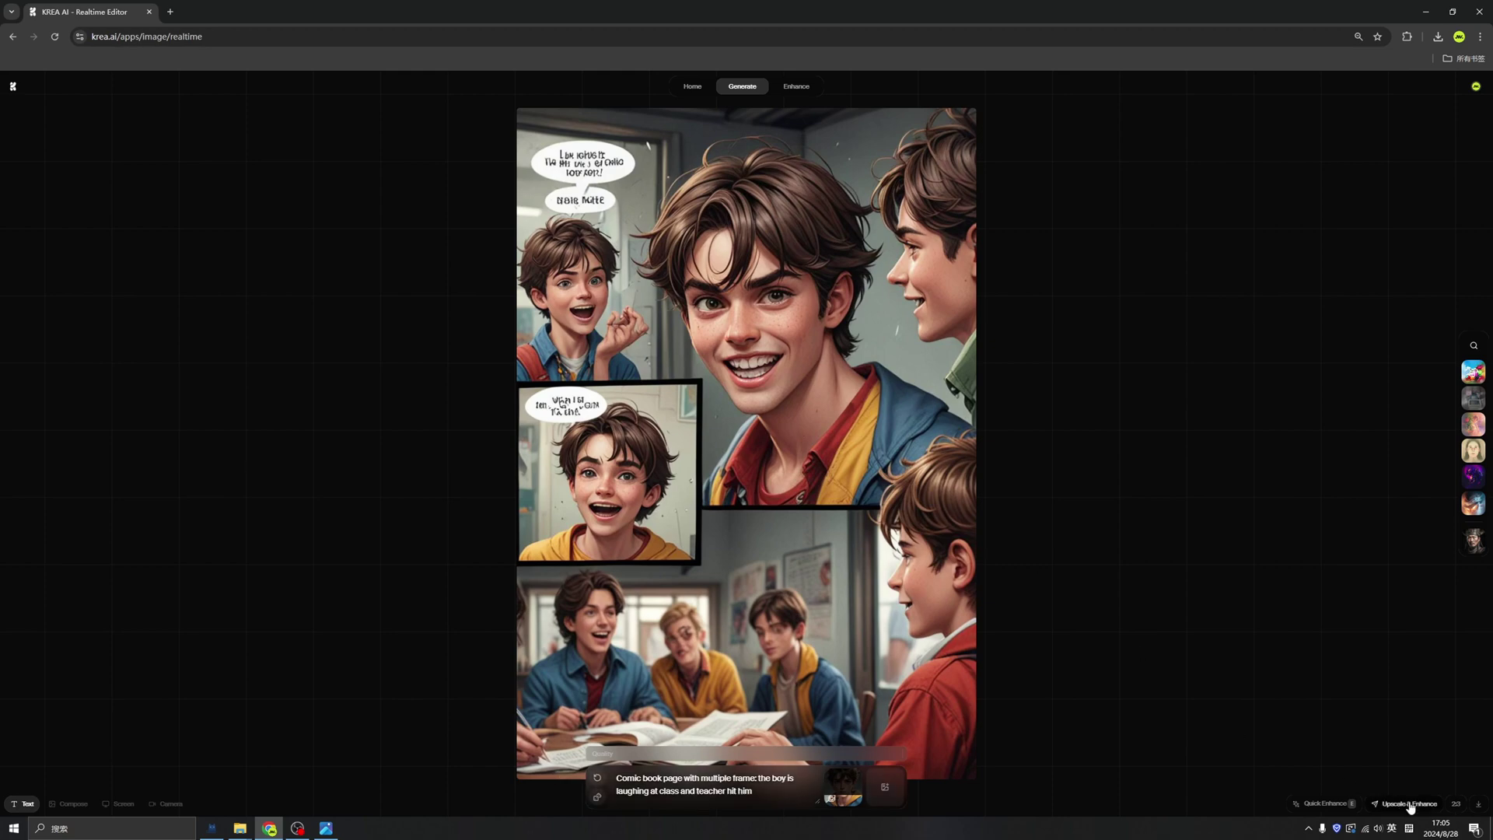
Step: Save the classroom page as downloadedImage (1).png and regenerate a fresh variation
{"action": "left_click", "coordinate": [1478, 805]}
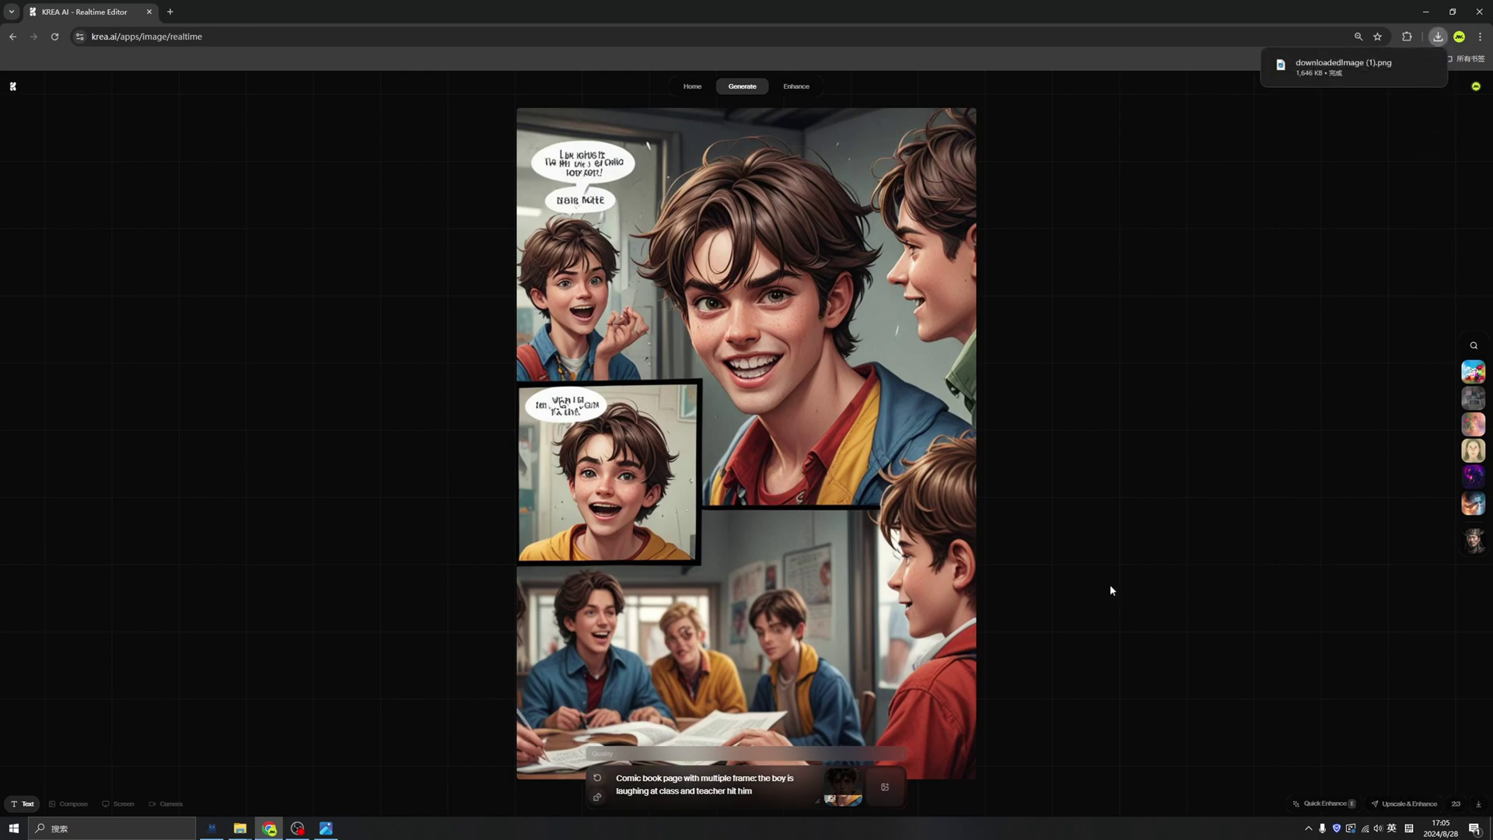
{"action": "left_click_drag", "start_coordinate": [830, 790], "coordinate": [829, 785]}
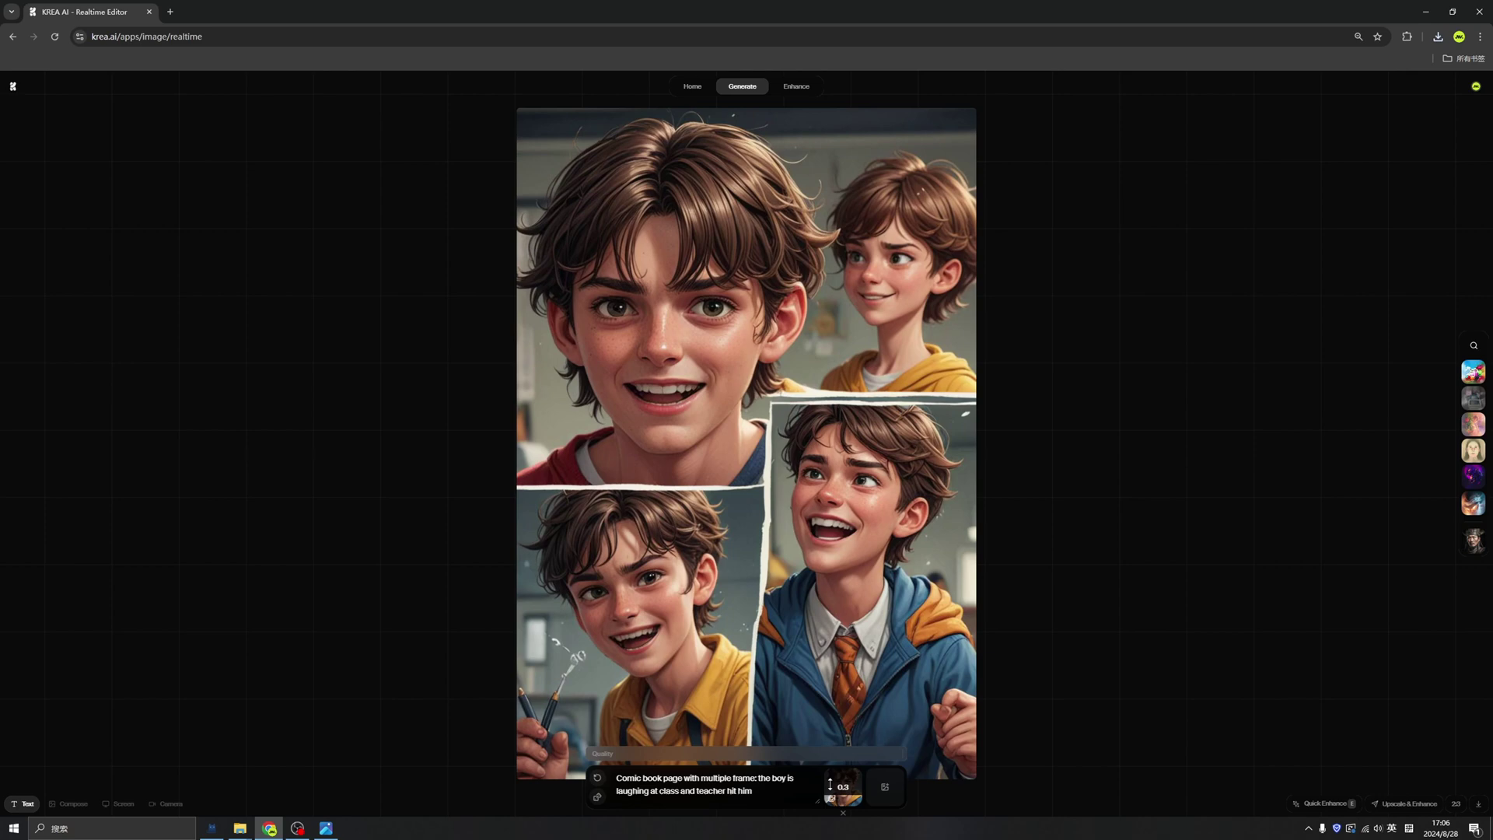
Step: Change the story to 'iron man fighting batman in woods' and remove the boy reference image
{"action": "left_click", "coordinate": [759, 780], "text": "shift"}
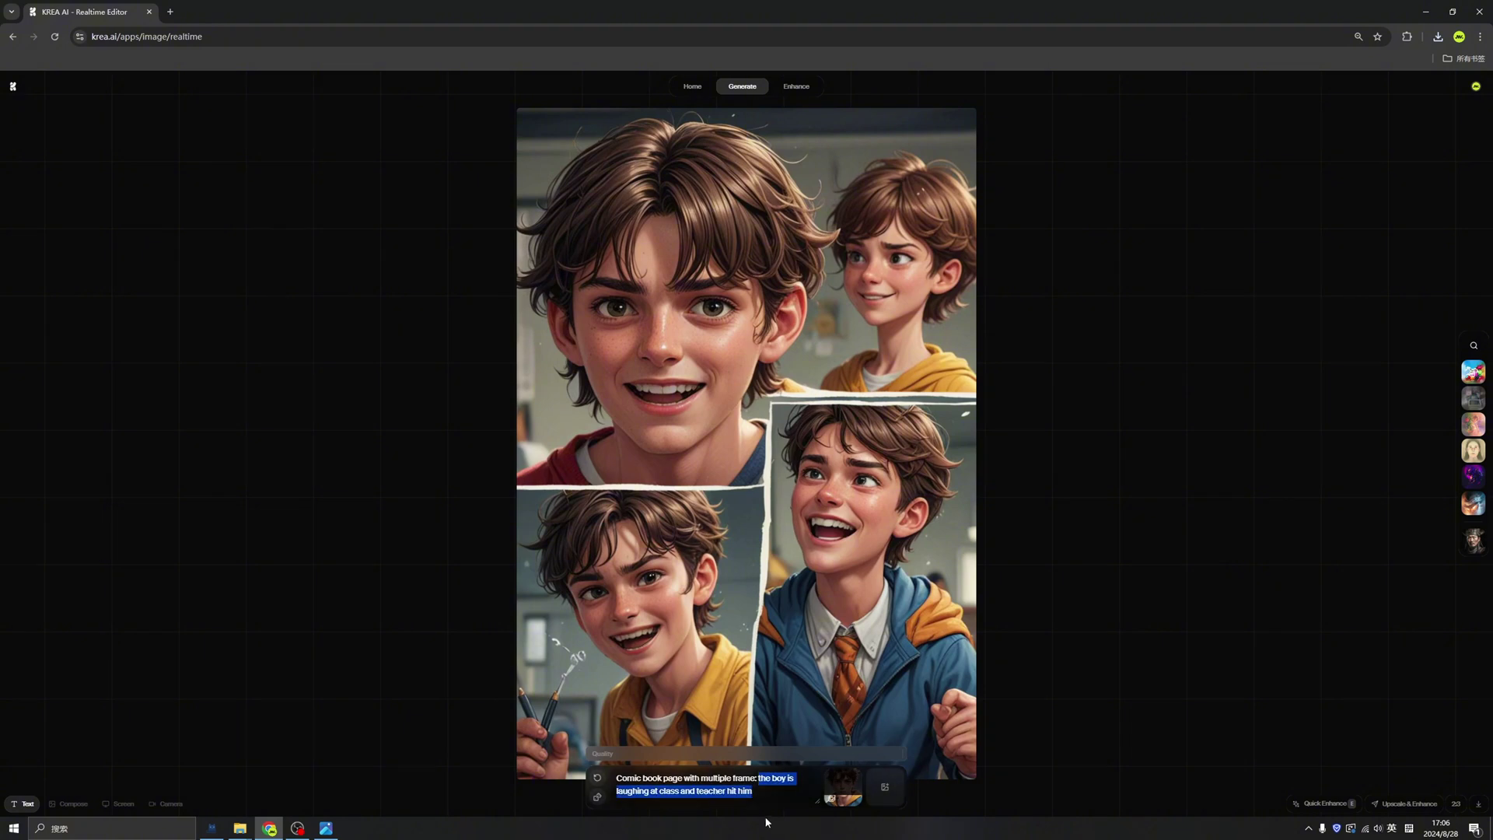
{"action": "type", "text": "i"}
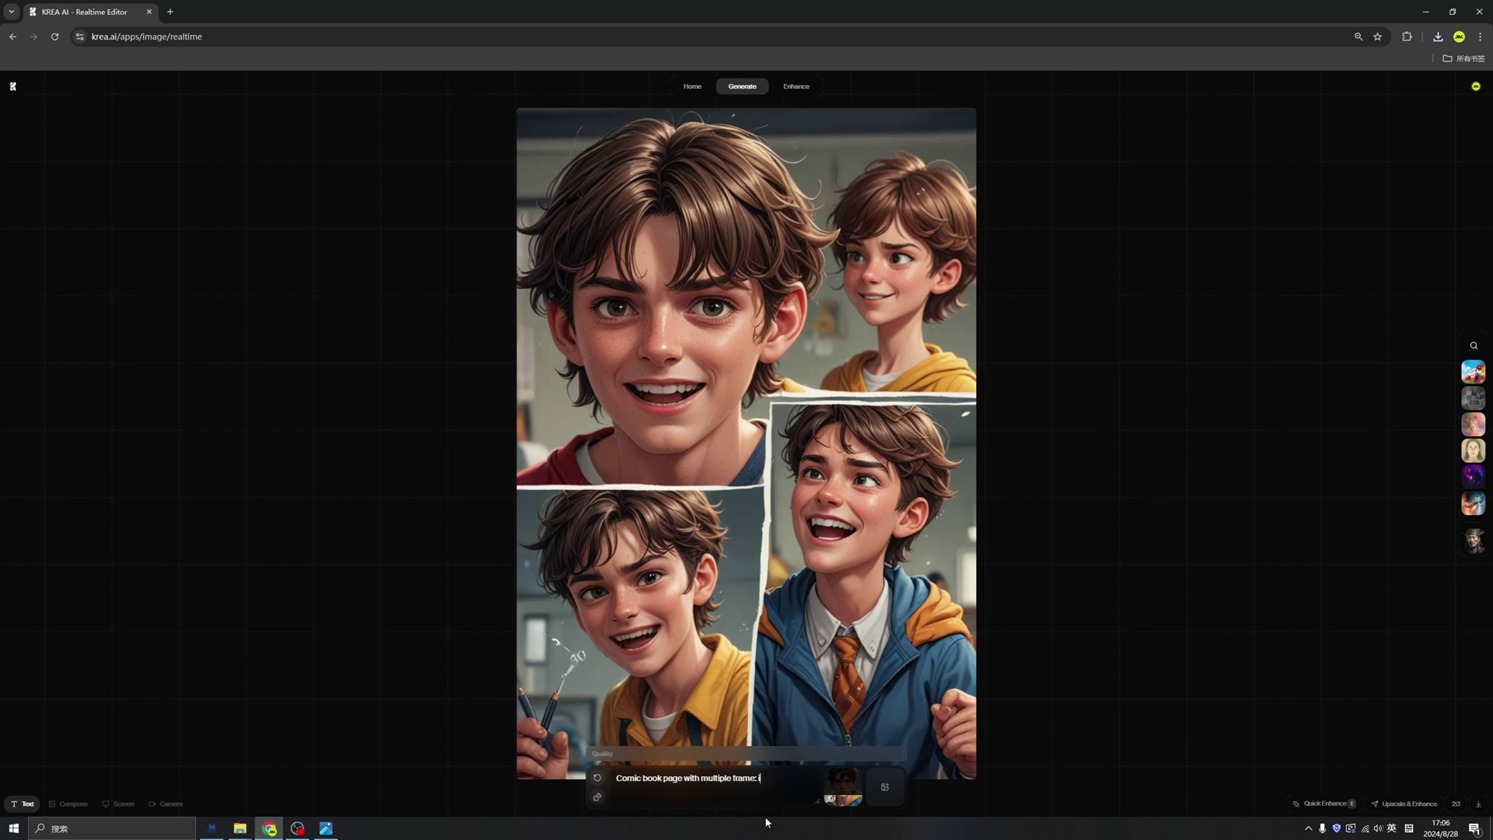
{"action": "type", "text": "ron man fight"}
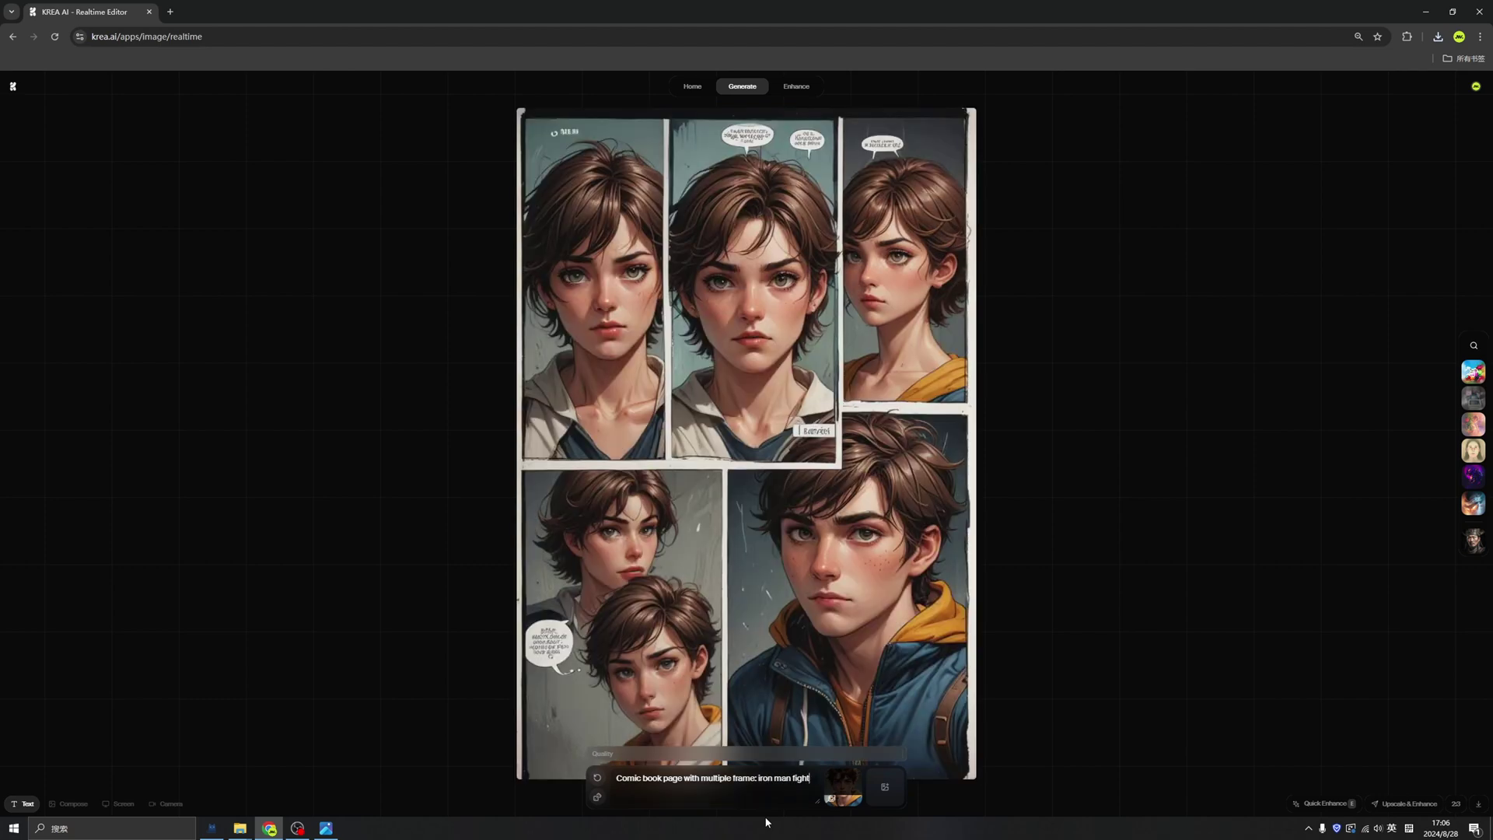
{"action": "type", "text": "ing bat"}
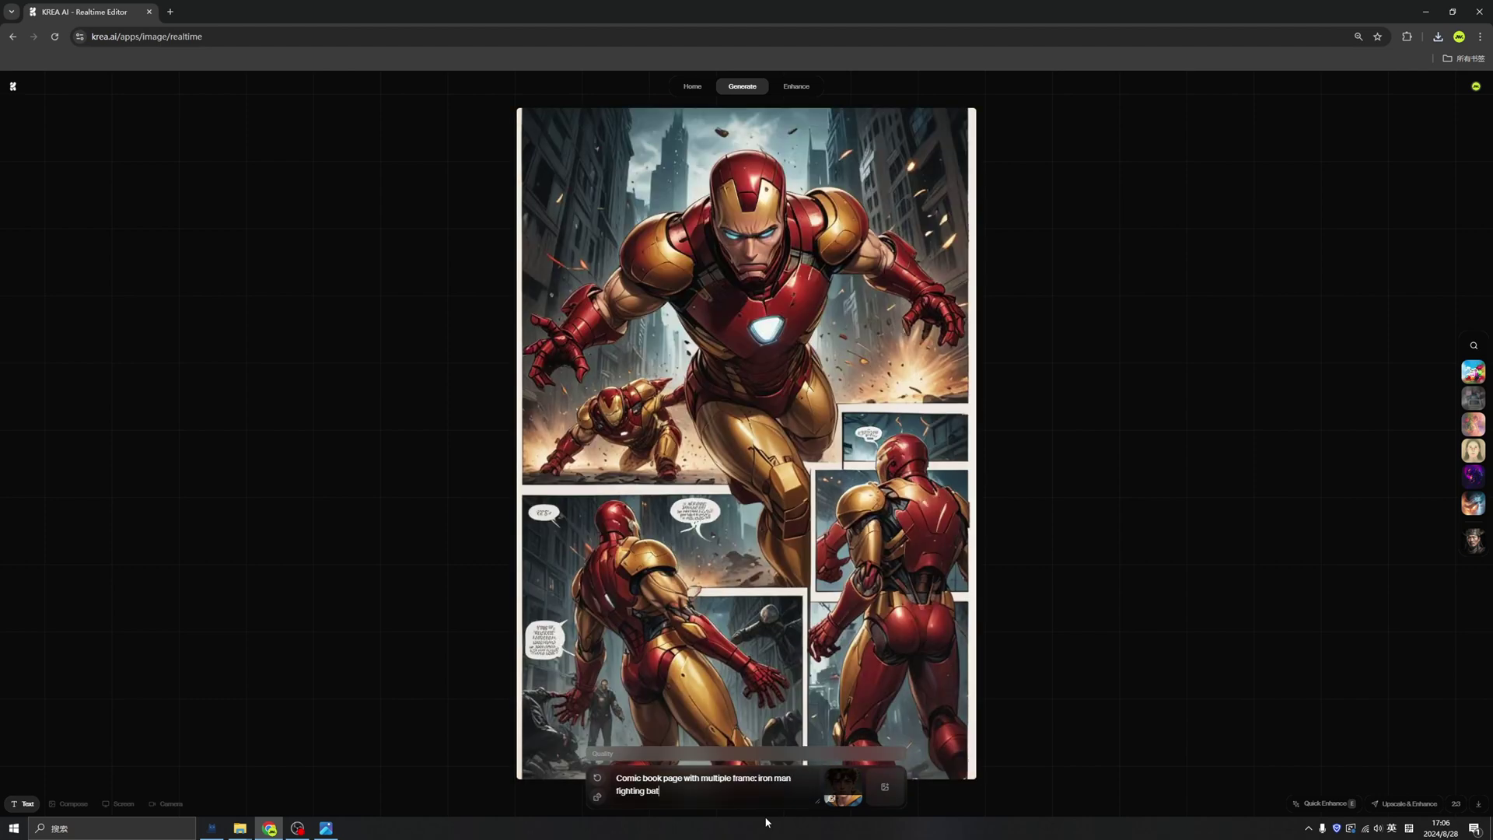
{"action": "type", "text": "man in"}
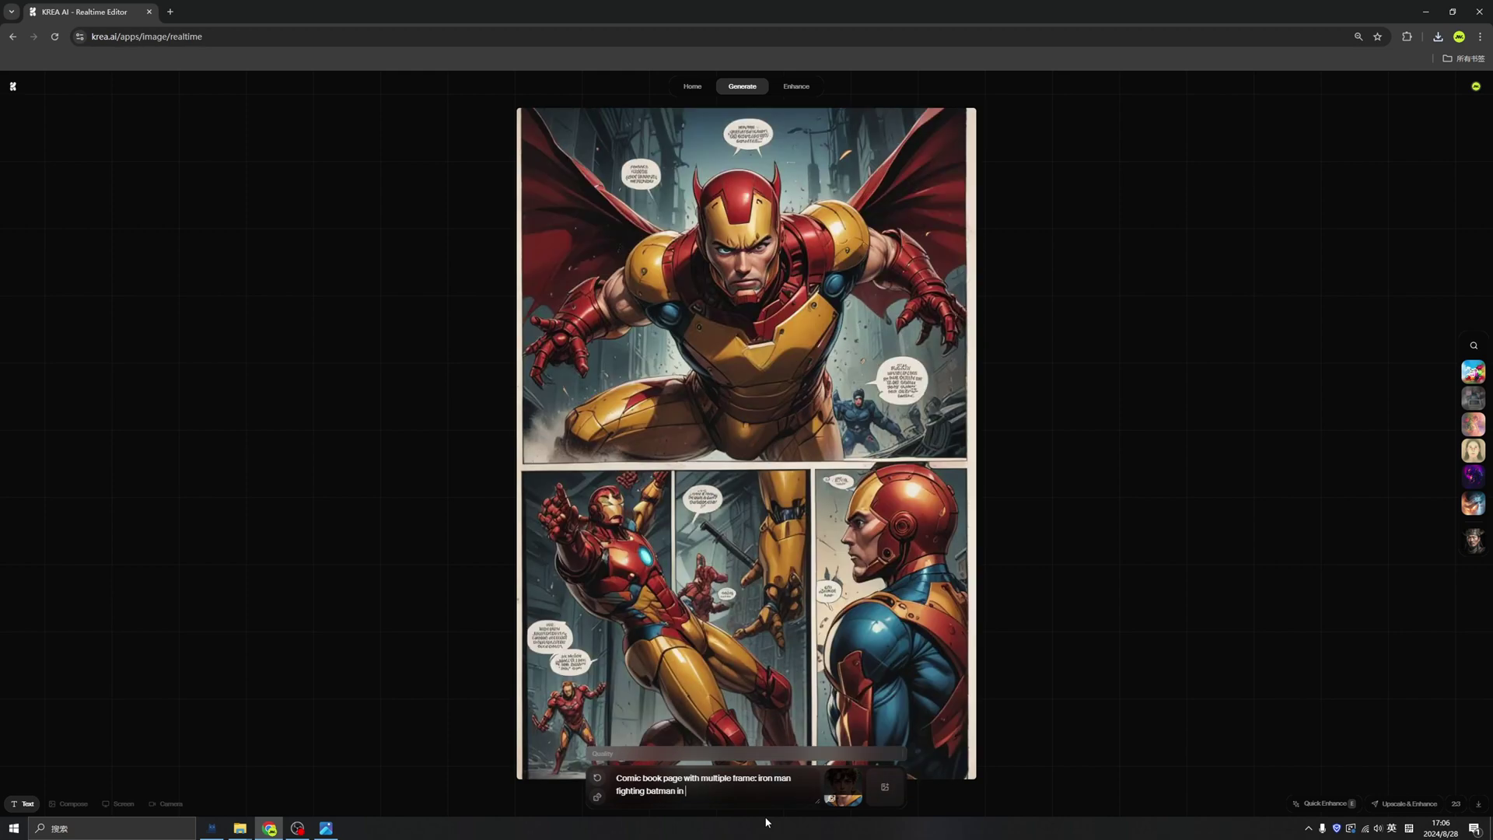
{"action": "type", "text": " woods"}
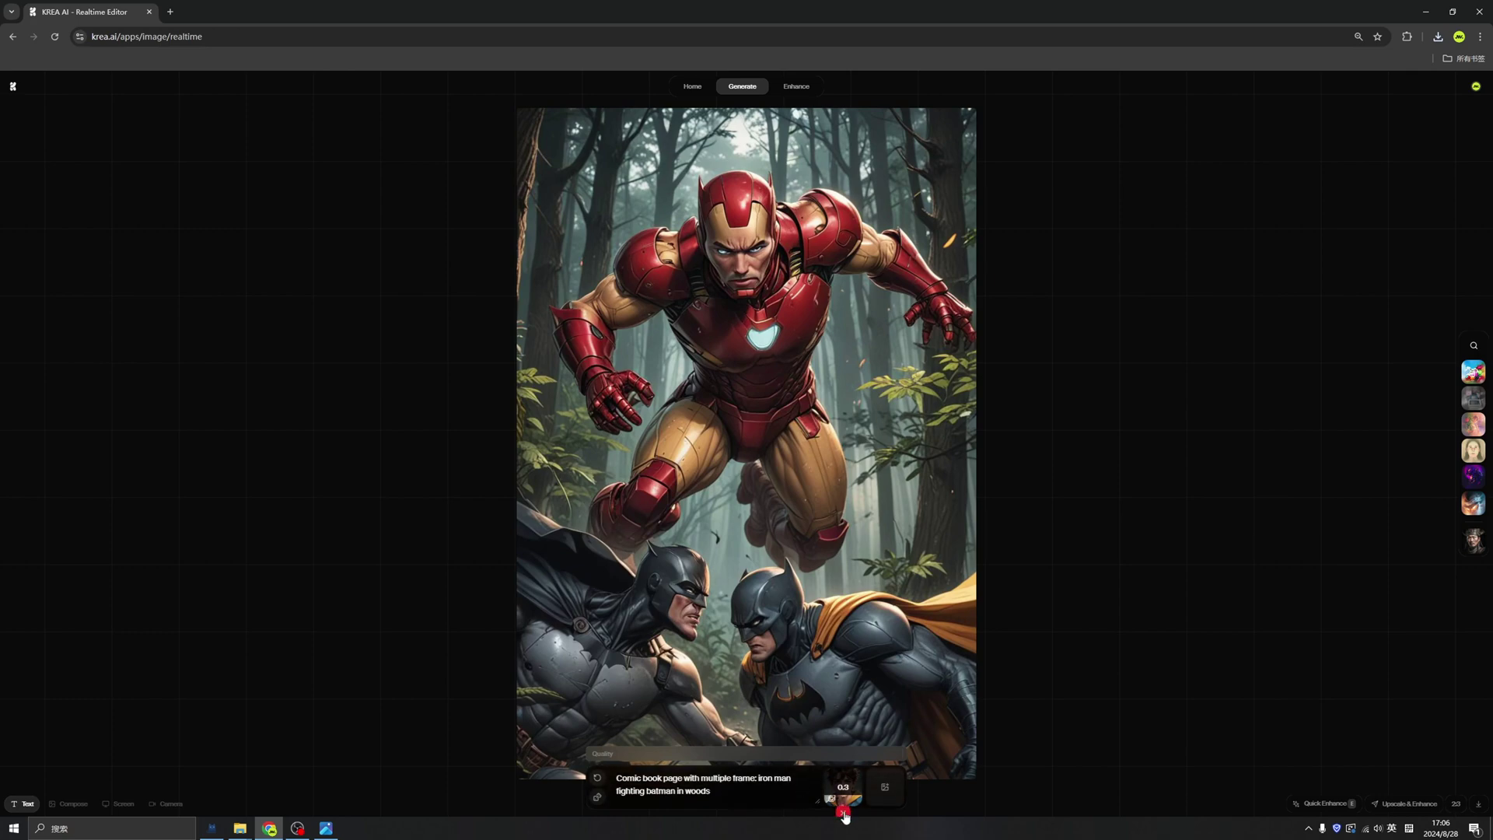
{"action": "left_click", "coordinate": [843, 814]}
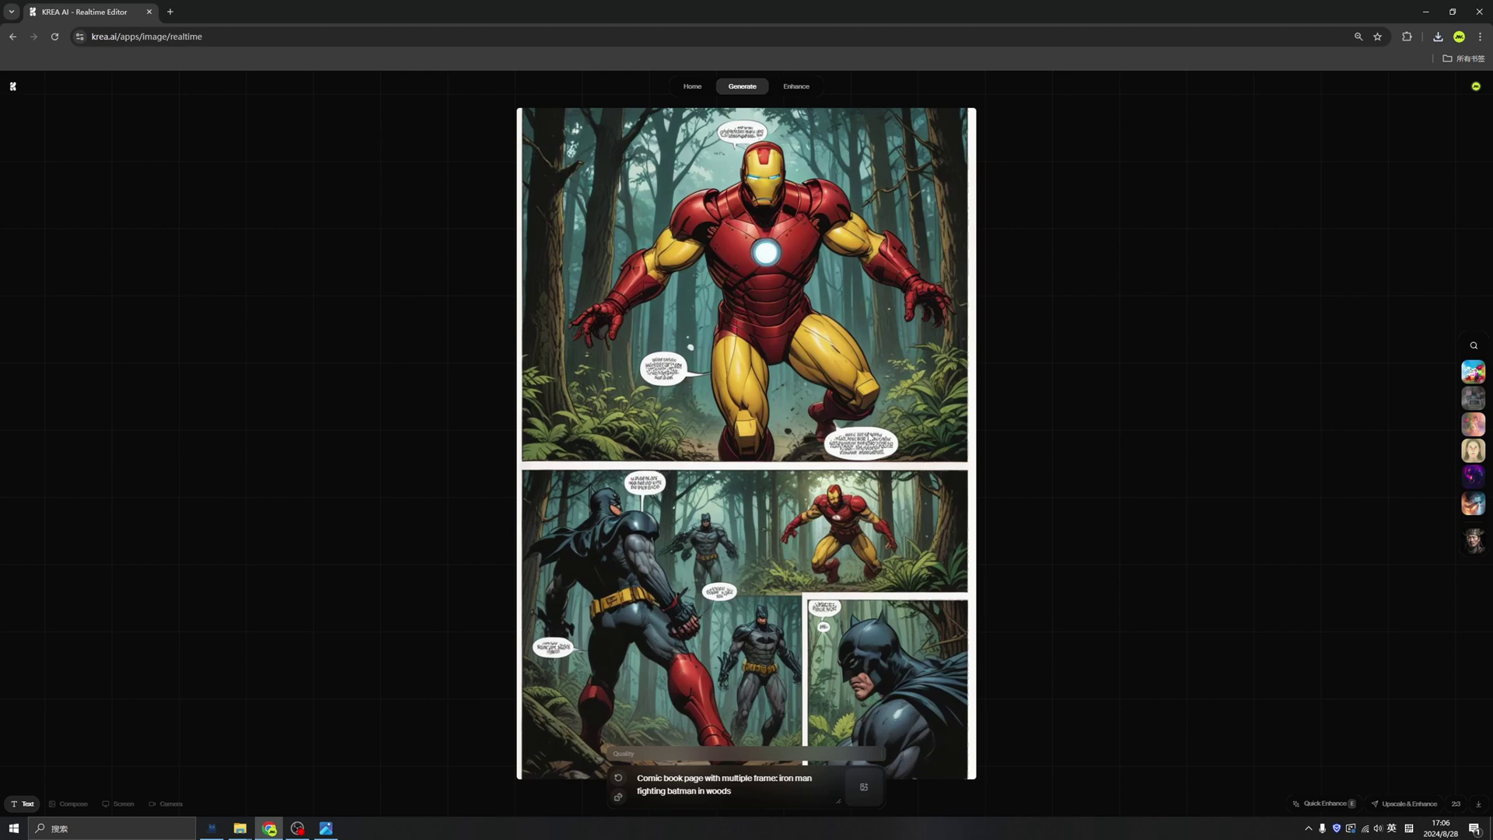
Step: Replace 'woods' with 'the space' so the prompt ends 'fighting batman in the space'
{"action": "left_click", "coordinate": [754, 793]}
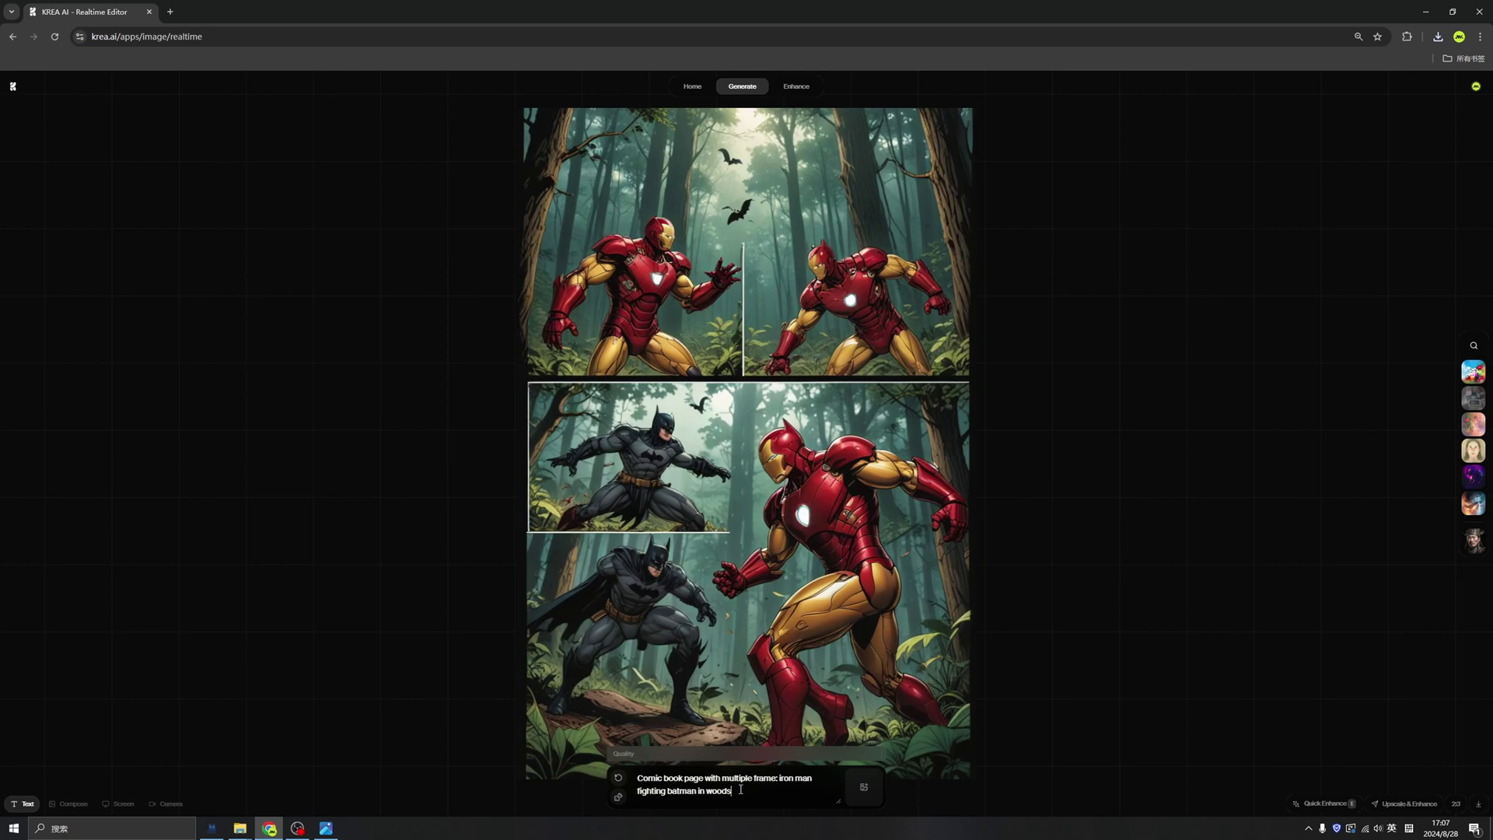
{"action": "left_click_drag", "start_coordinate": [740, 789], "coordinate": [708, 790]}
{"action": "type", "text": "the"}
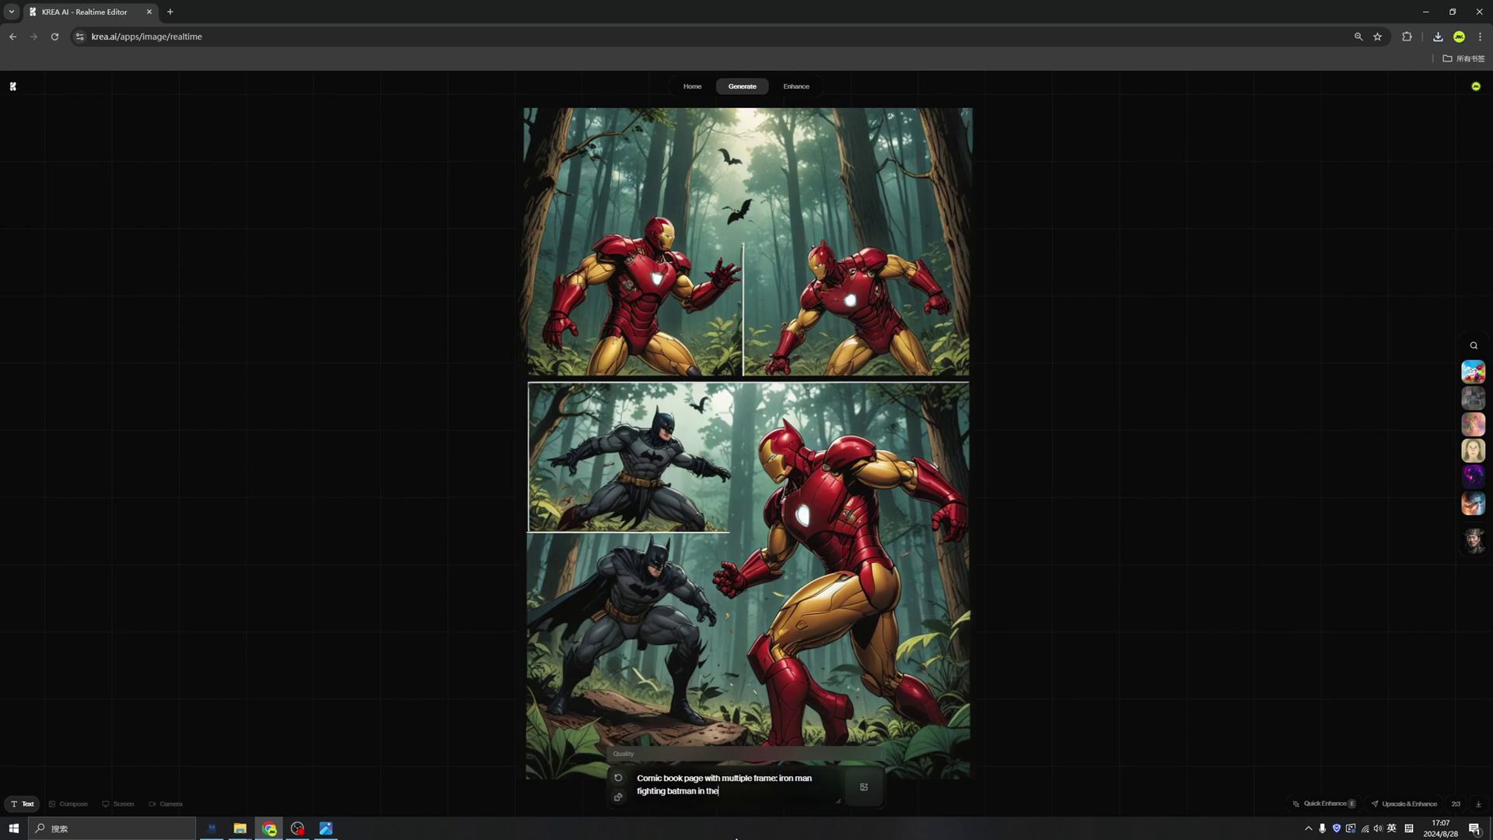
{"action": "type", "text": " space"}
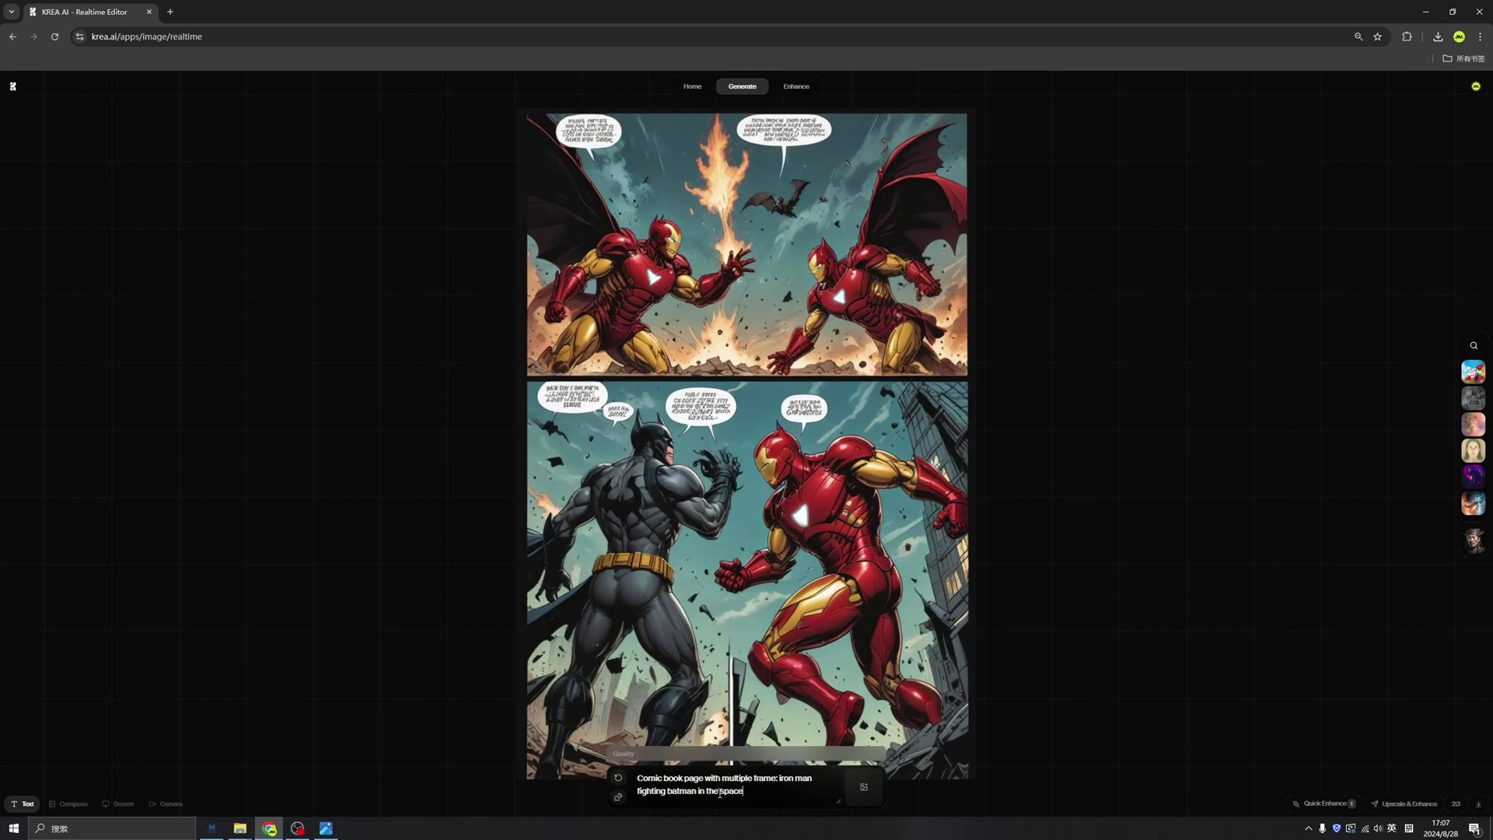